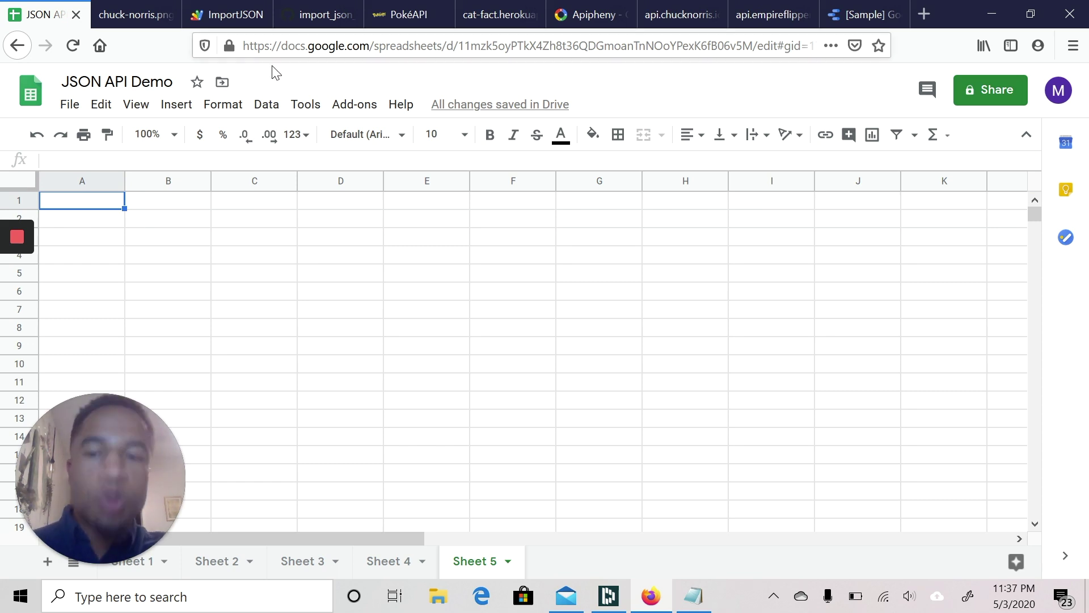
# - Open the Tools menu from the blank Sheet 5 of the JSON API Demo spreadsheet
pyautogui.click(304, 107)
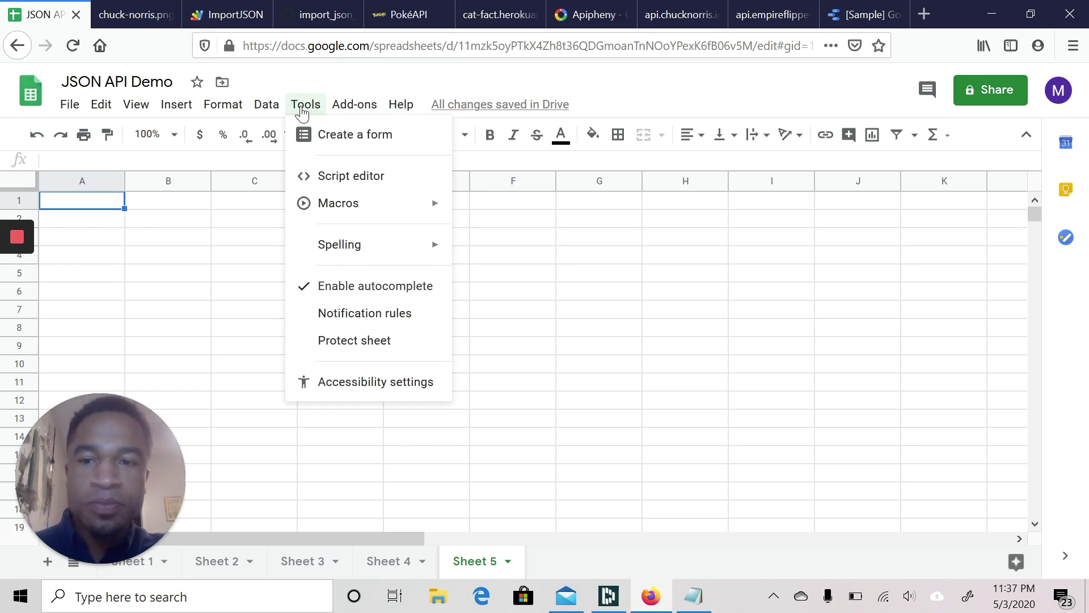
# - Launch the Script editor to view the ImportJSON Code.gs, then its GitHub Gist source
pyautogui.click(306, 178)
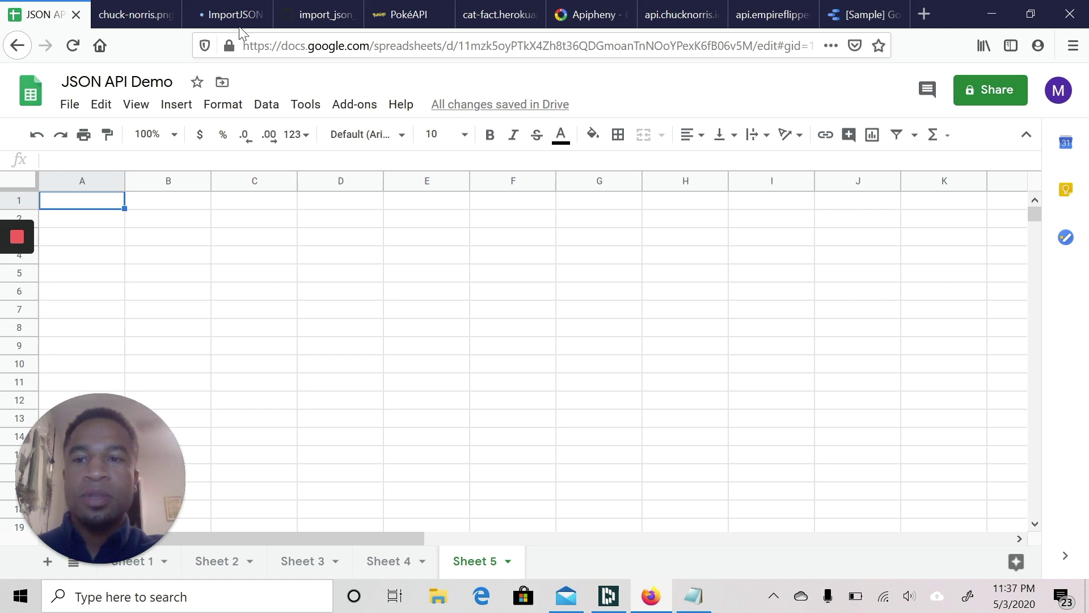
pyautogui.click(231, 12)
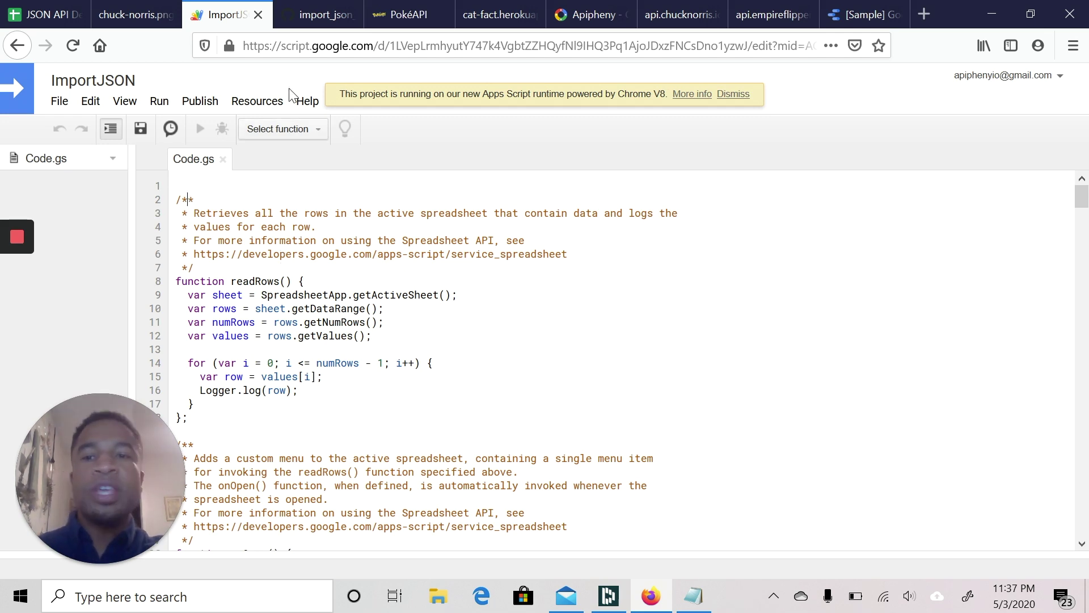
pyautogui.click(317, 12)
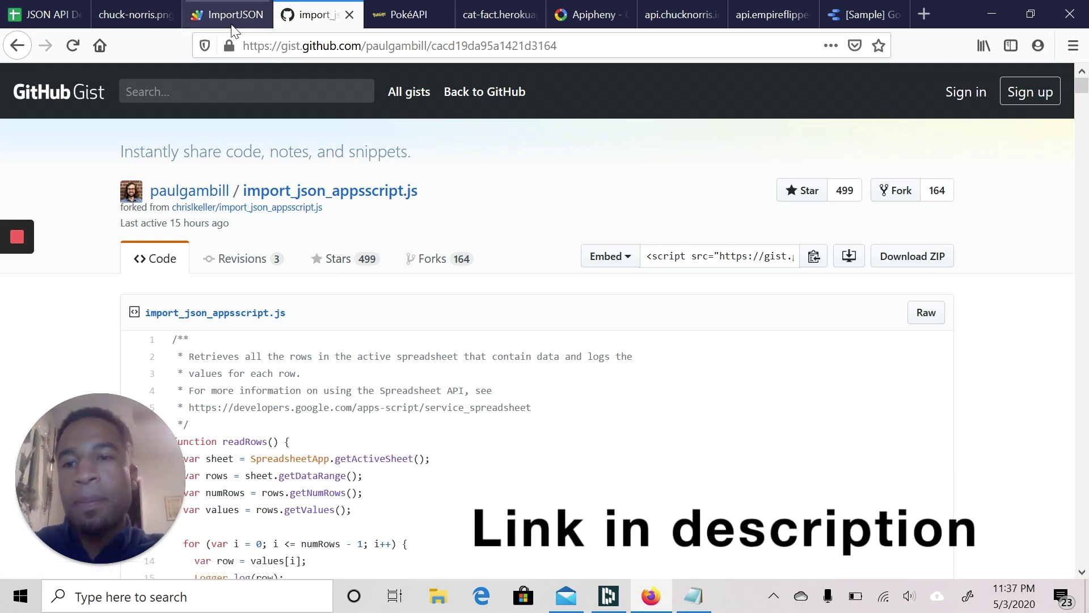
# - Review the ImportJSON script's File and View menus, then check the PokéAPI ditto example URL
pyautogui.click(240, 5)
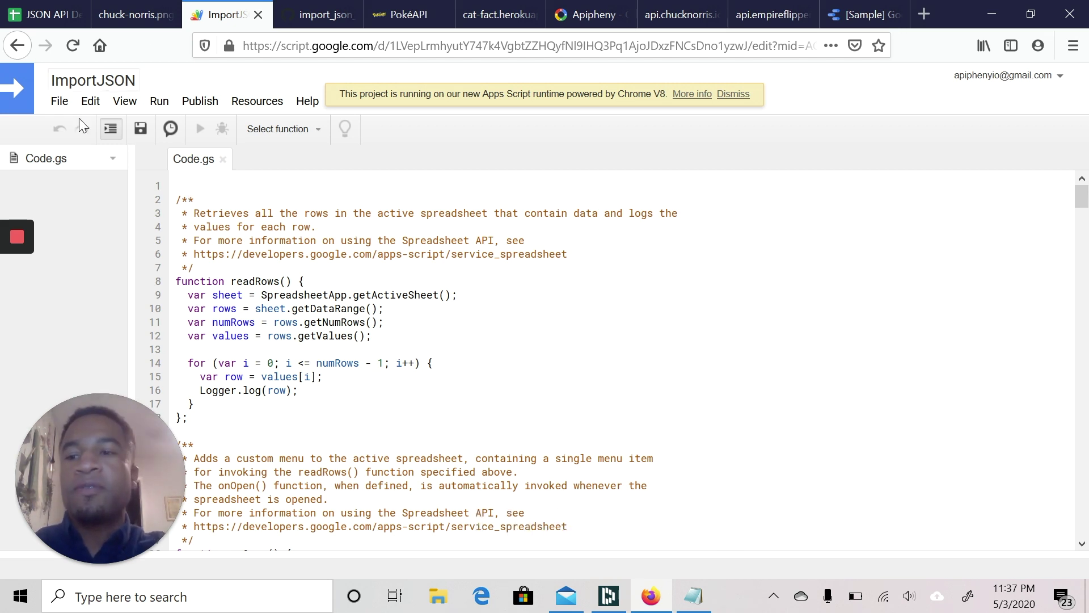
pyautogui.click(54, 105)
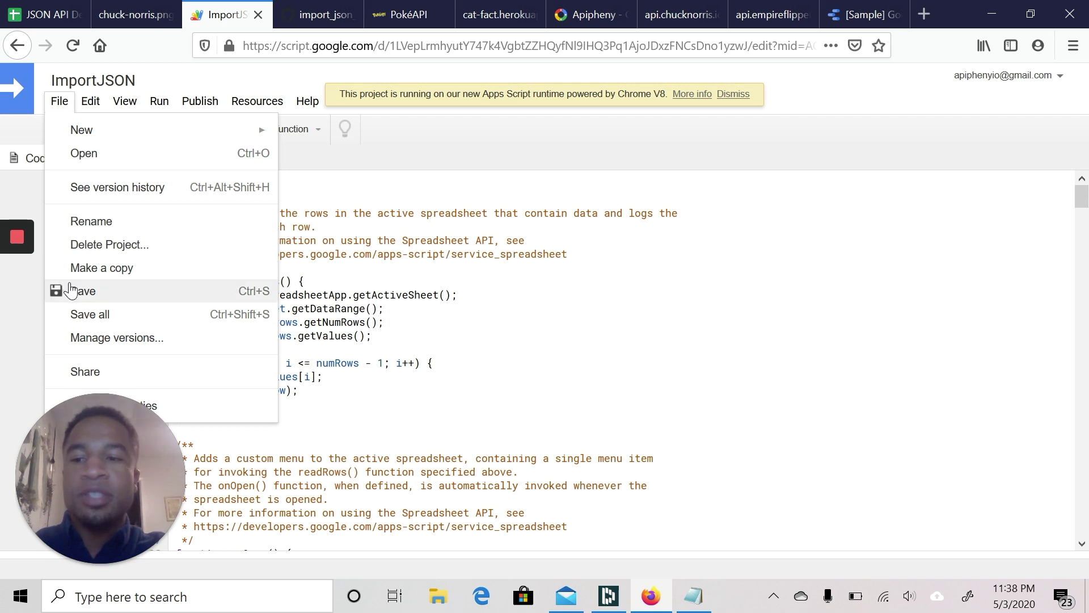
pyautogui.click(124, 101)
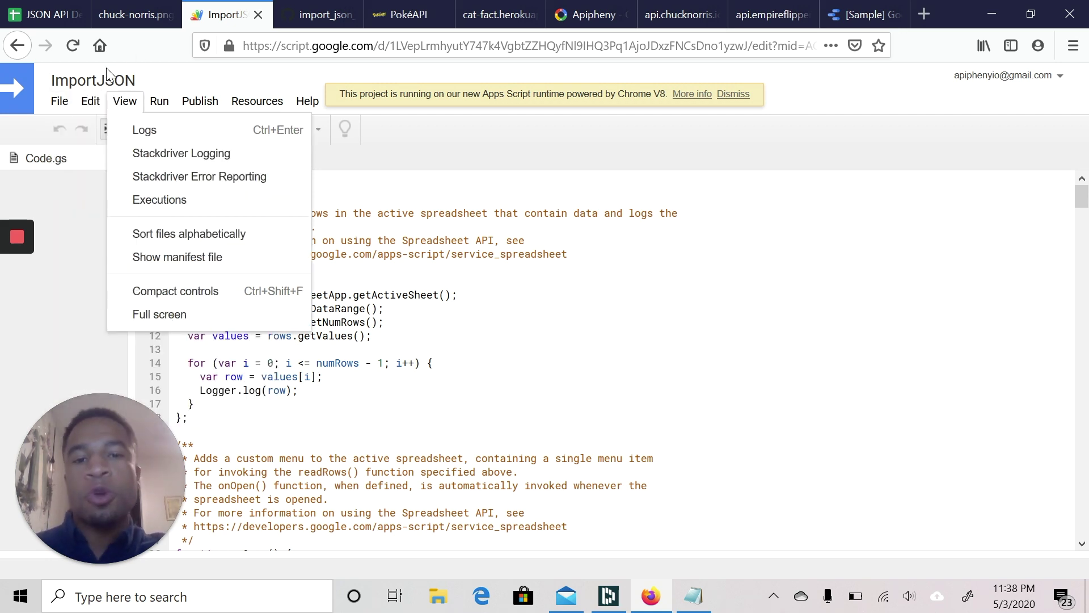
pyautogui.click(65, 14)
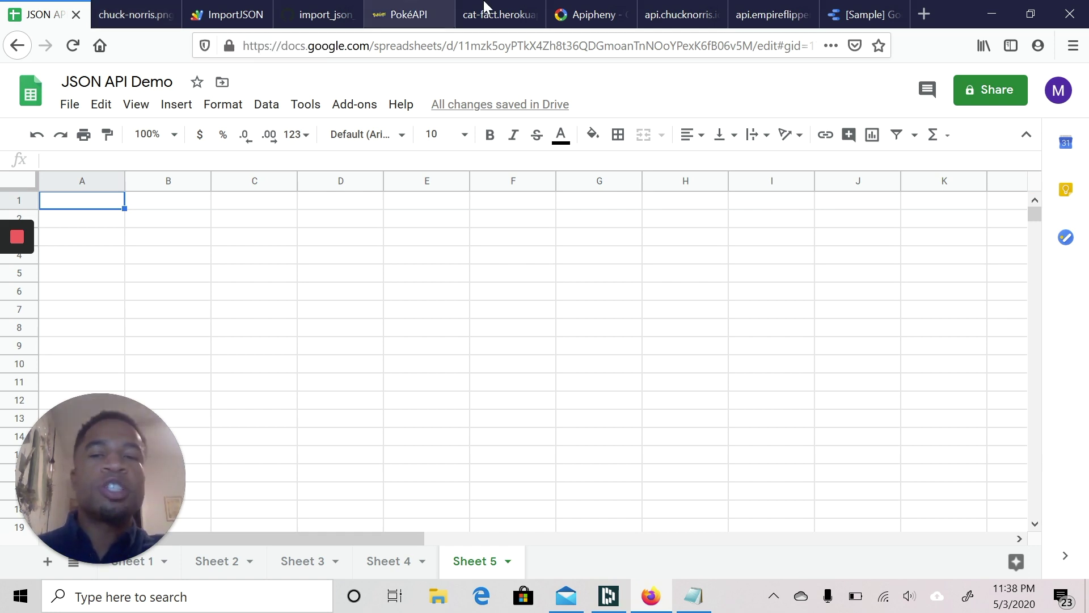
pyautogui.click(443, 8)
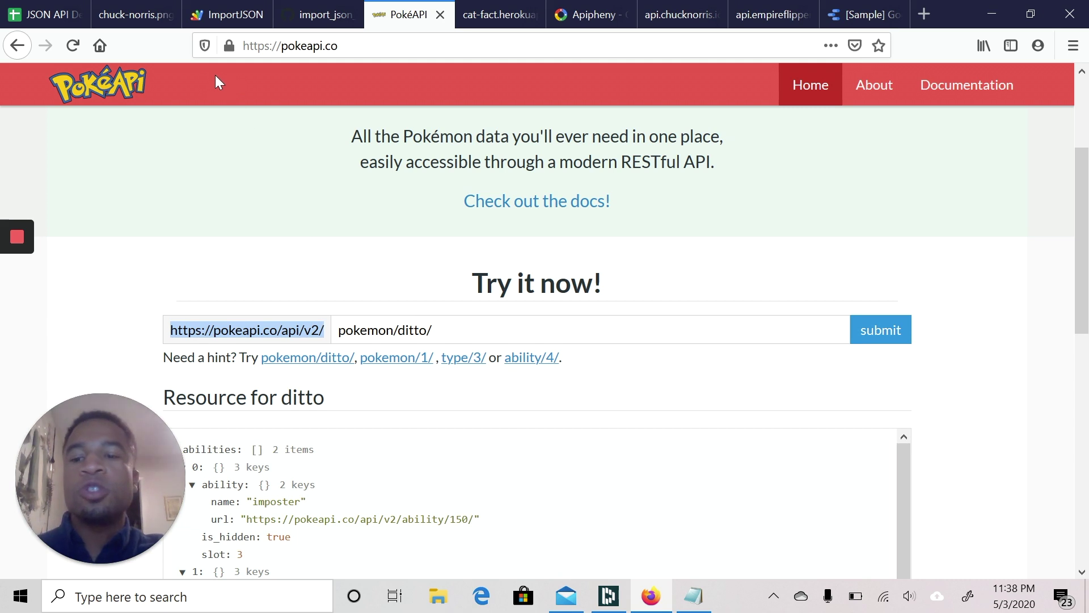
pyautogui.click(55, 3)
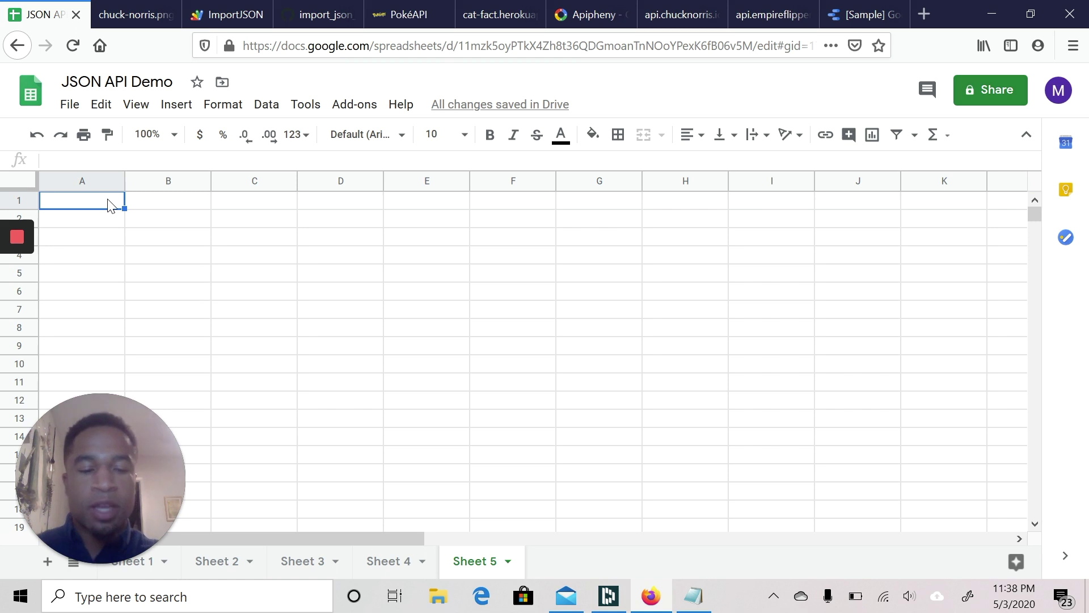
pyautogui.write('=')
pyautogui.press('Escape')
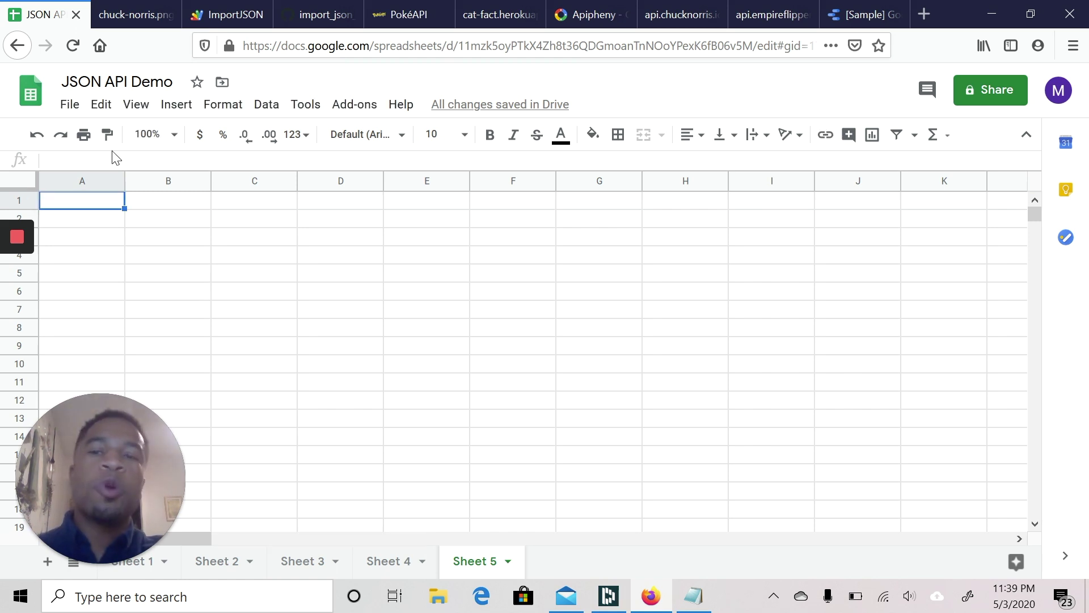
pyautogui.click(404, 14)
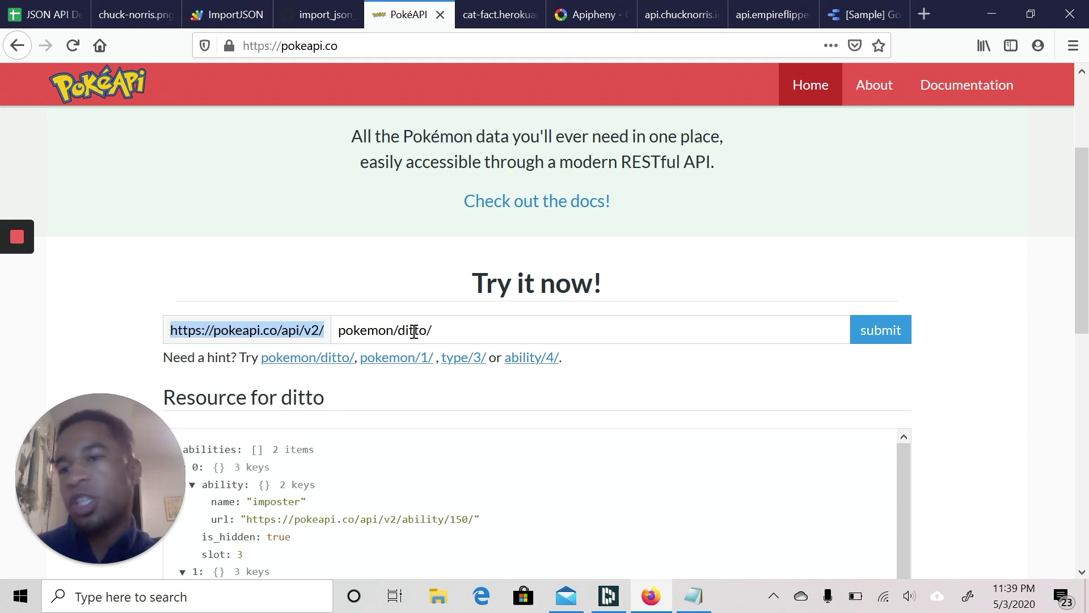
pyautogui.click(34, 15)
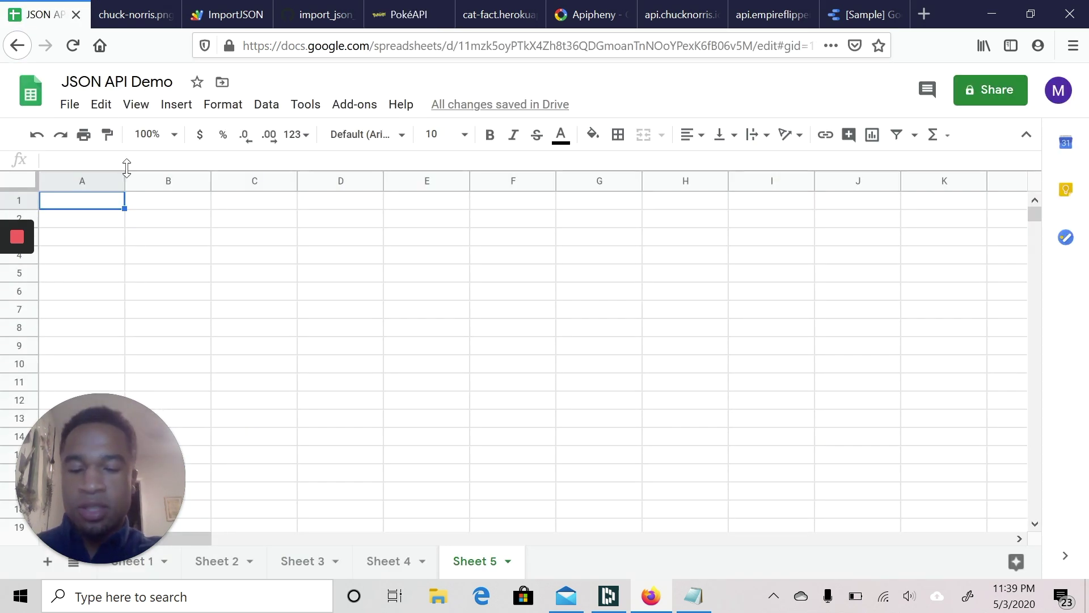
pyautogui.write('=')
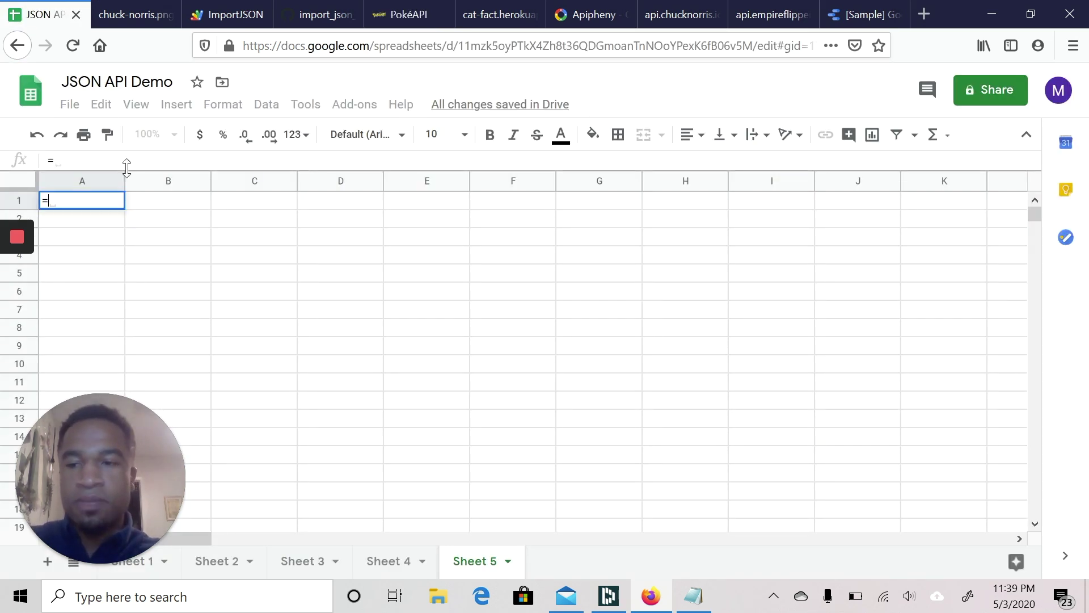
pyautogui.write('Import')
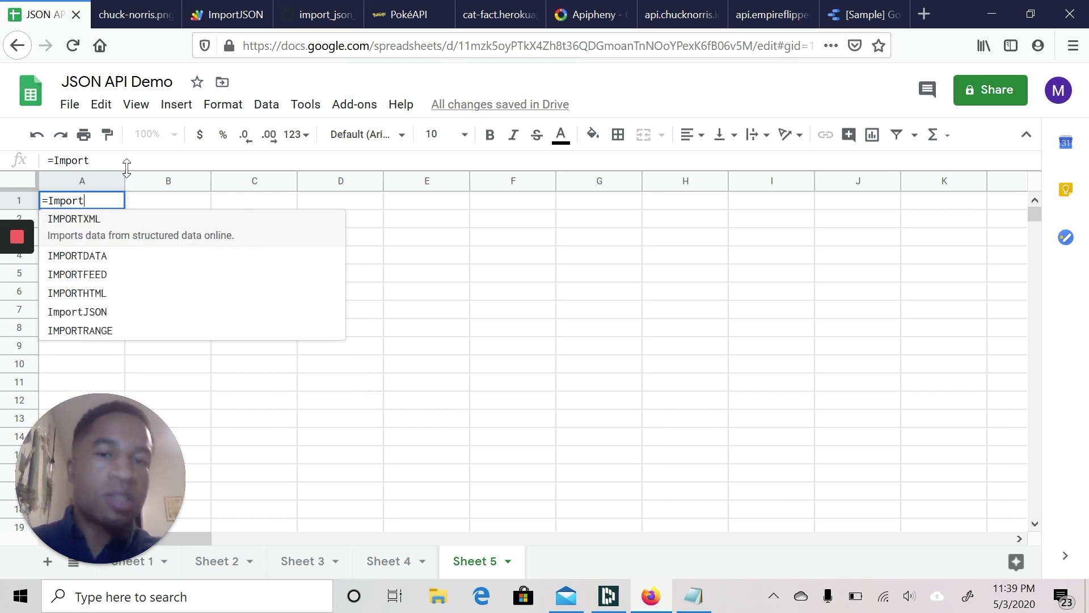
pyautogui.write('JSO')
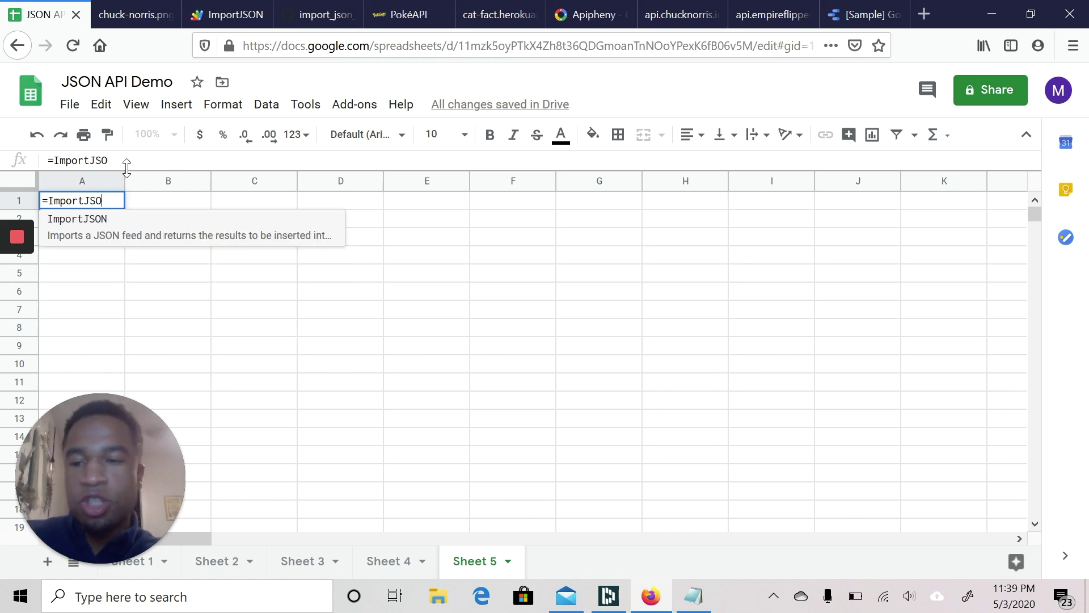
pyautogui.write('N(')
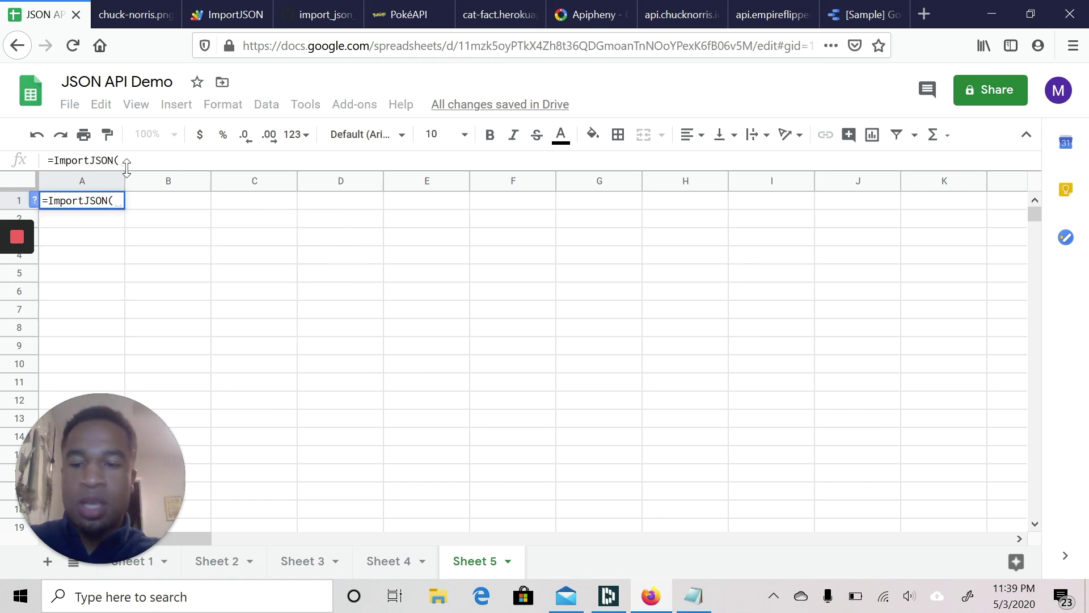
pyautogui.write('"')
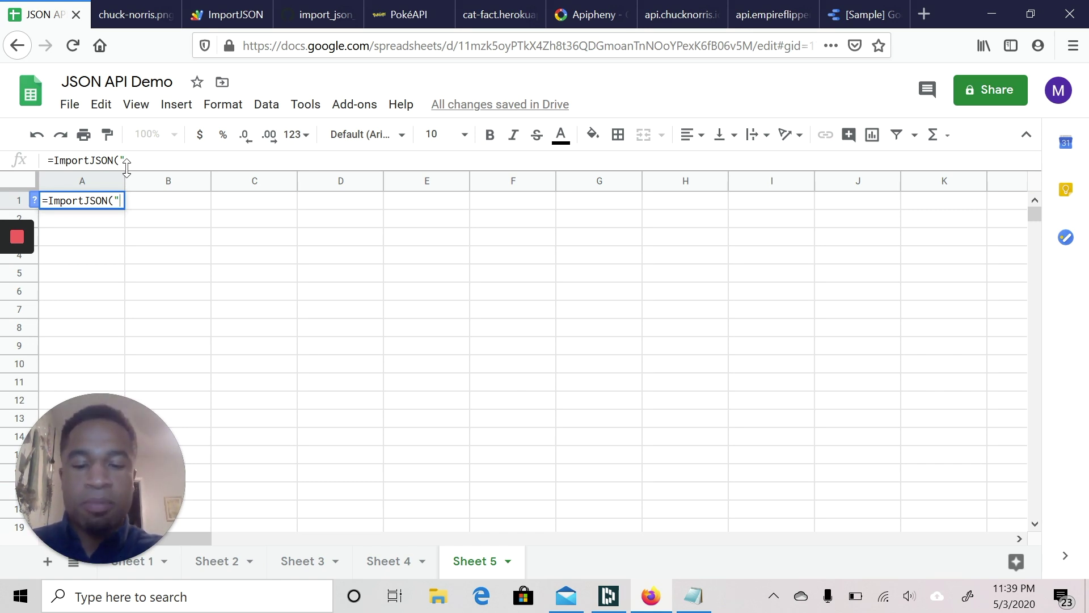
pyautogui.write('https://pokeapi.co/api/v2/')
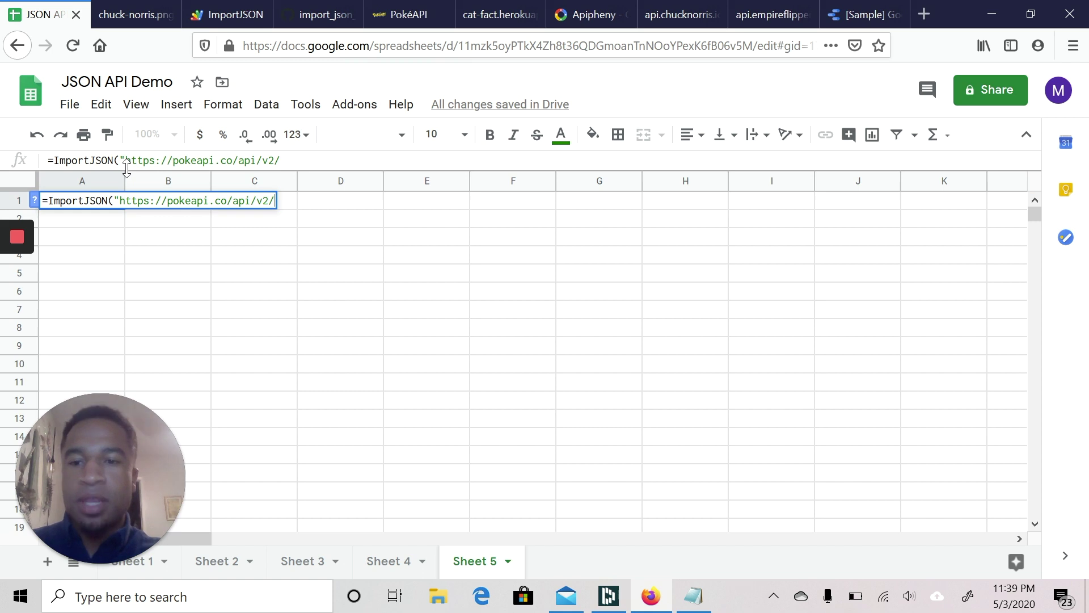
pyautogui.write('poke')
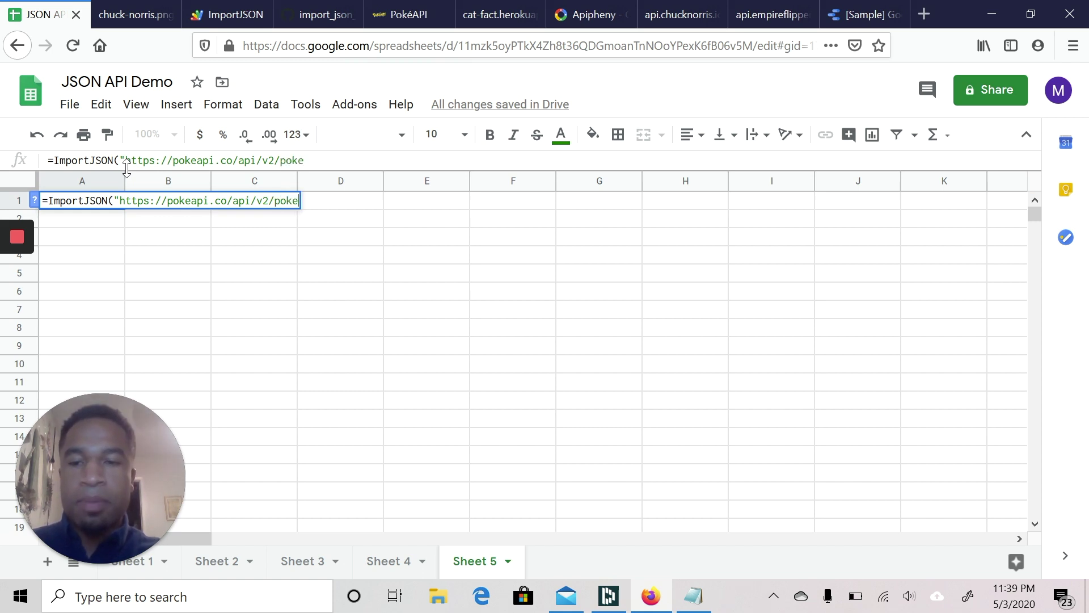
pyautogui.write('mon/di')
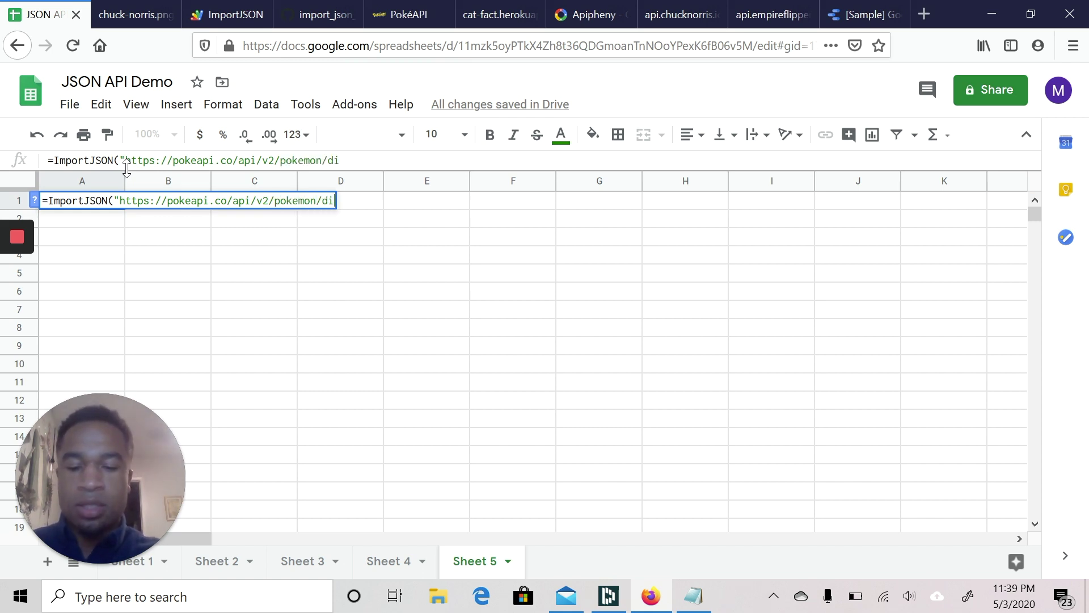
pyautogui.write('tto")')
pyautogui.press('Return')
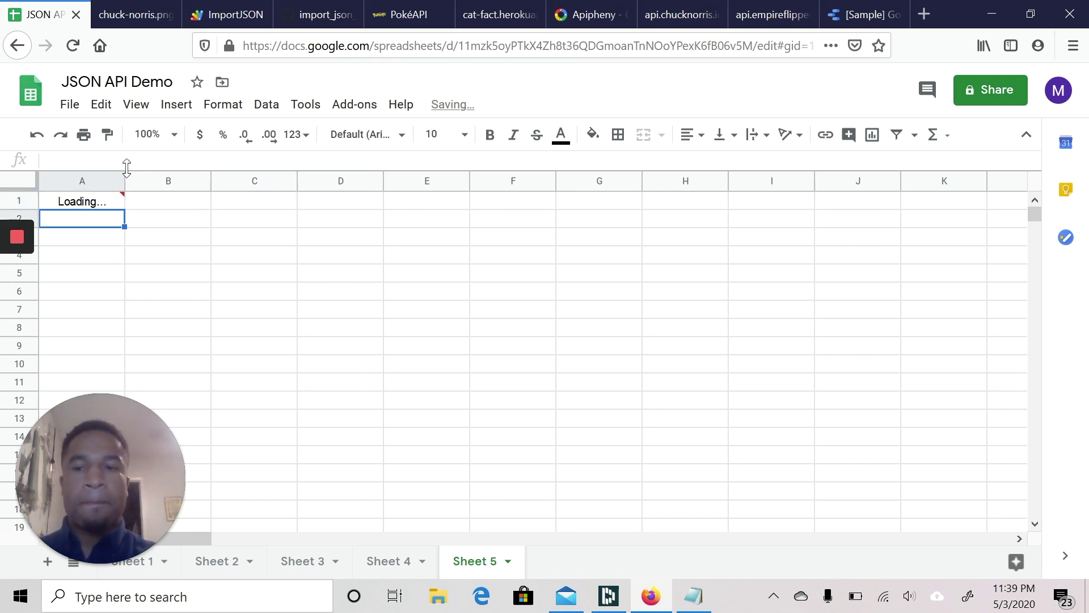
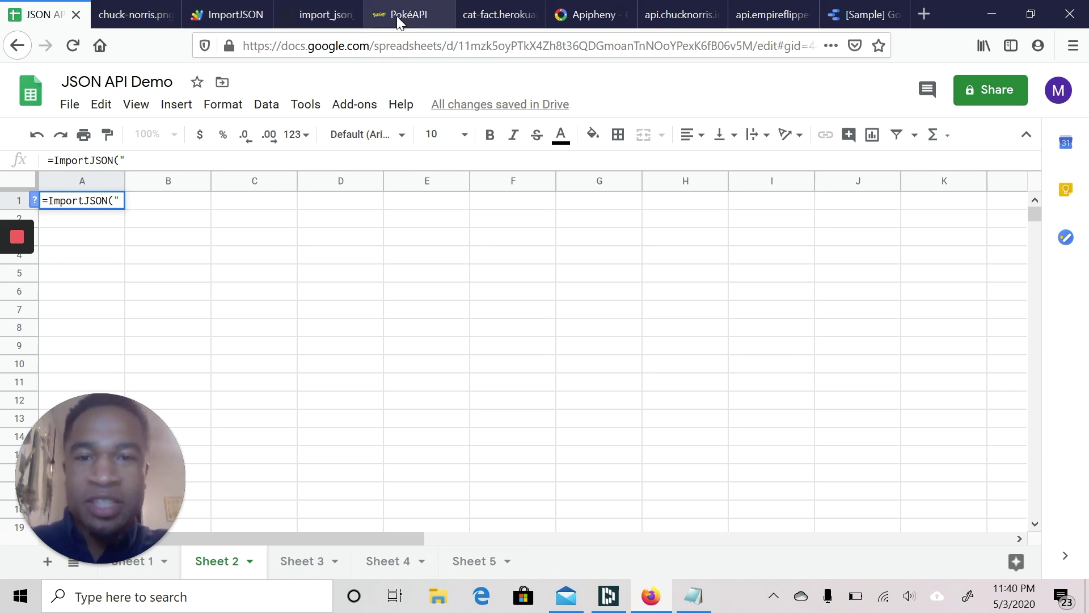
pyautogui.moveTo(658, 14); pyautogui.dragTo(479, 11)
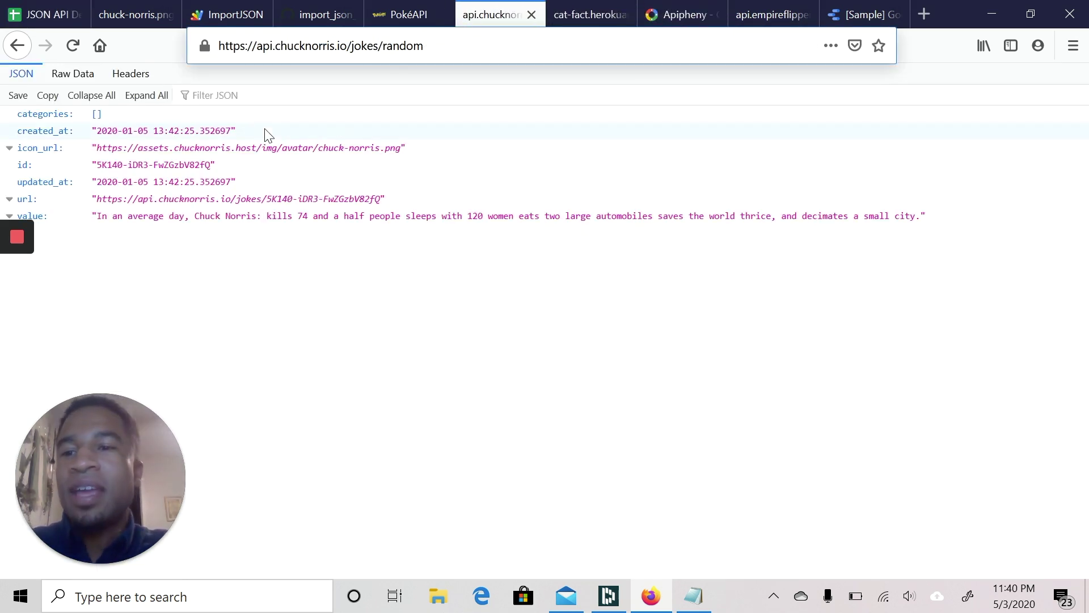
pyautogui.click(261, 41)
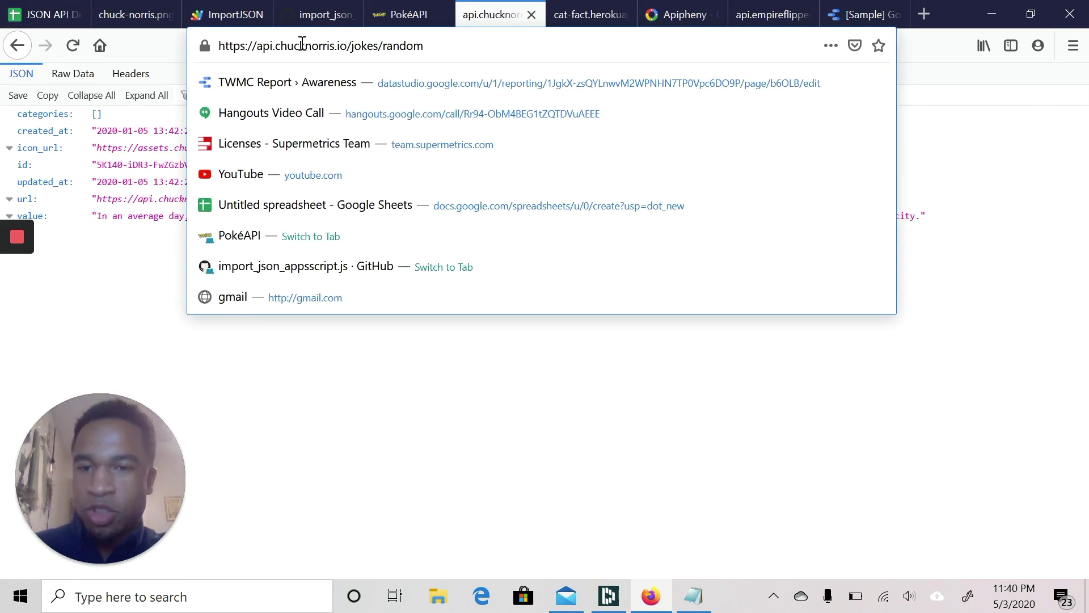
pyautogui.moveTo(445, 46); pyautogui.dragTo(194, 47)
pyautogui.hotkey('ctrl', 'c')
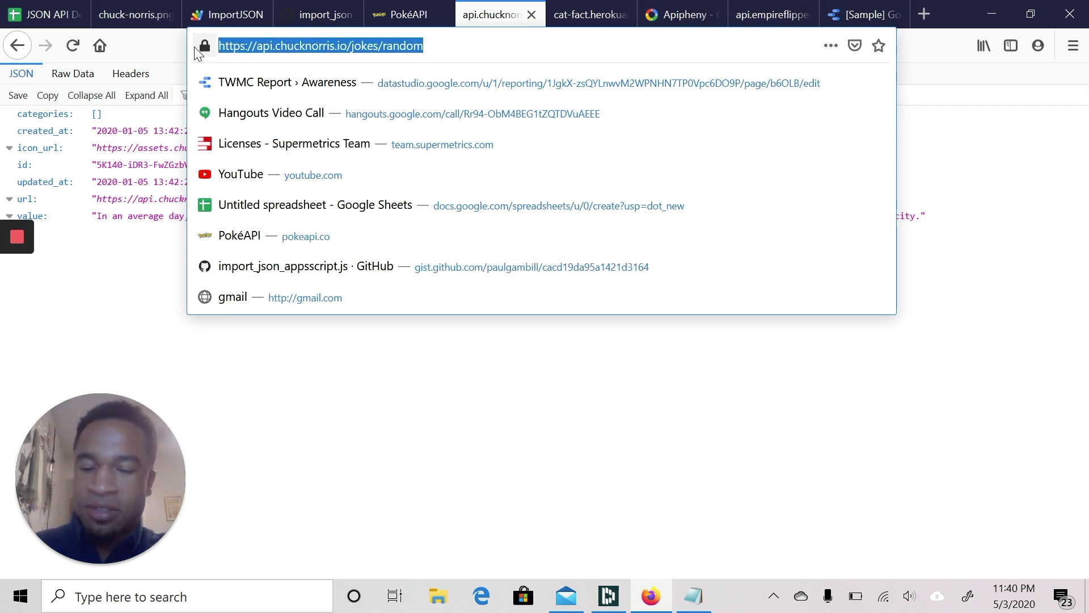
pyautogui.click(35, 10)
pyautogui.hotkey('ctrl', 'v')
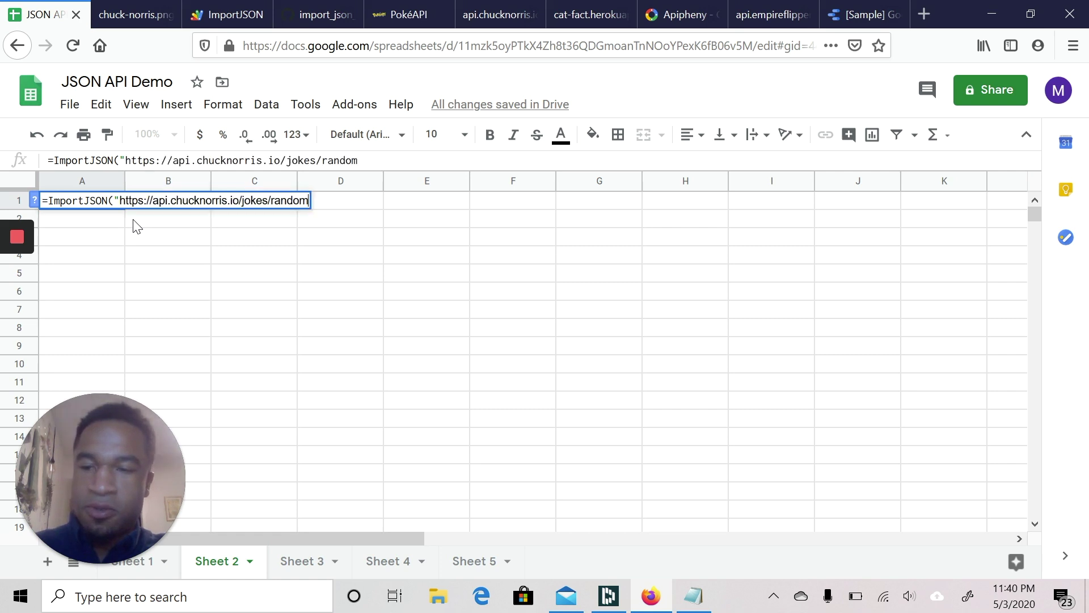
pyautogui.write('"')
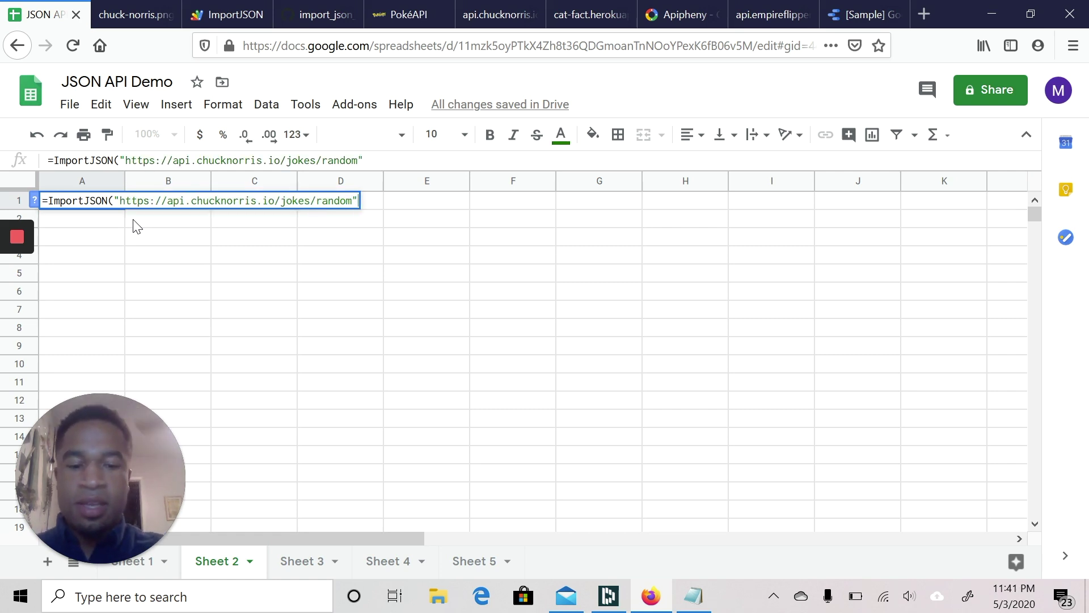
pyautogui.write(')')
pyautogui.press('Return')
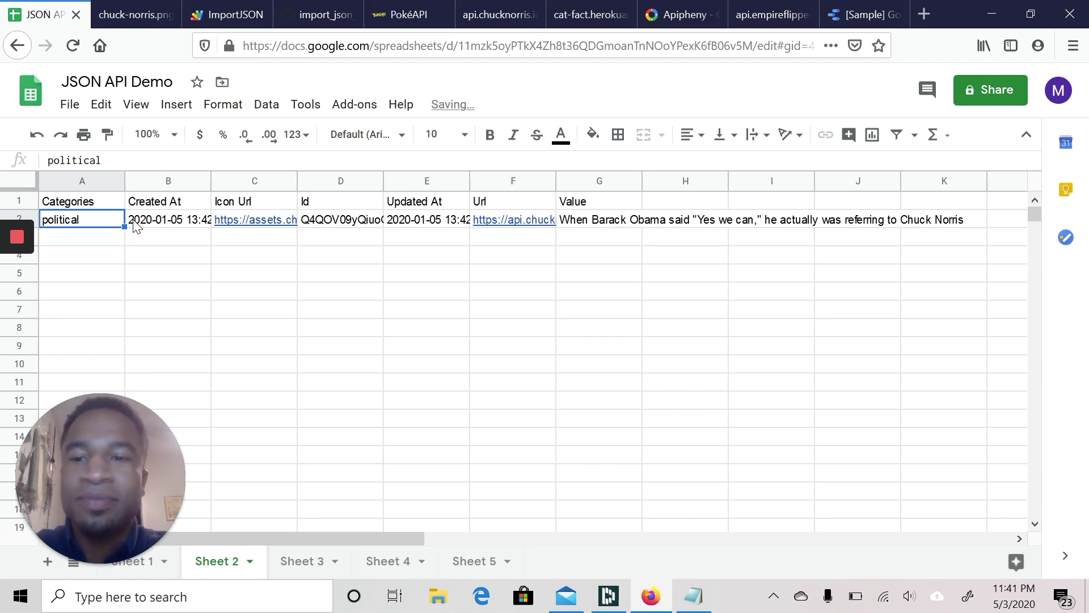
# - Inspect the imported political joke record, selecting H2 and then G2 to read the joke text
pyautogui.moveTo(569, 220)
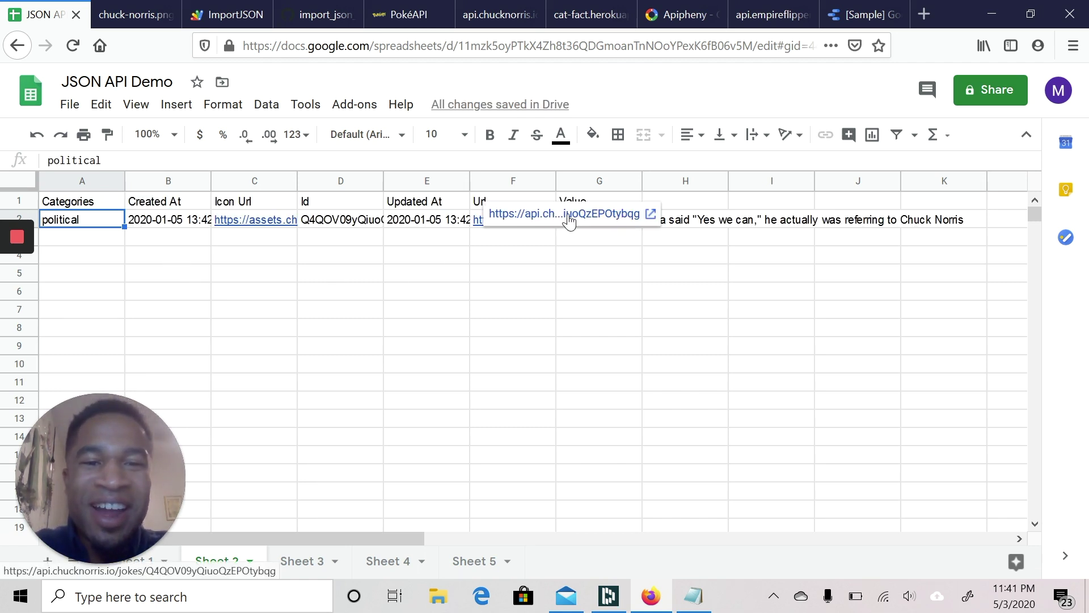
pyautogui.click(718, 222)
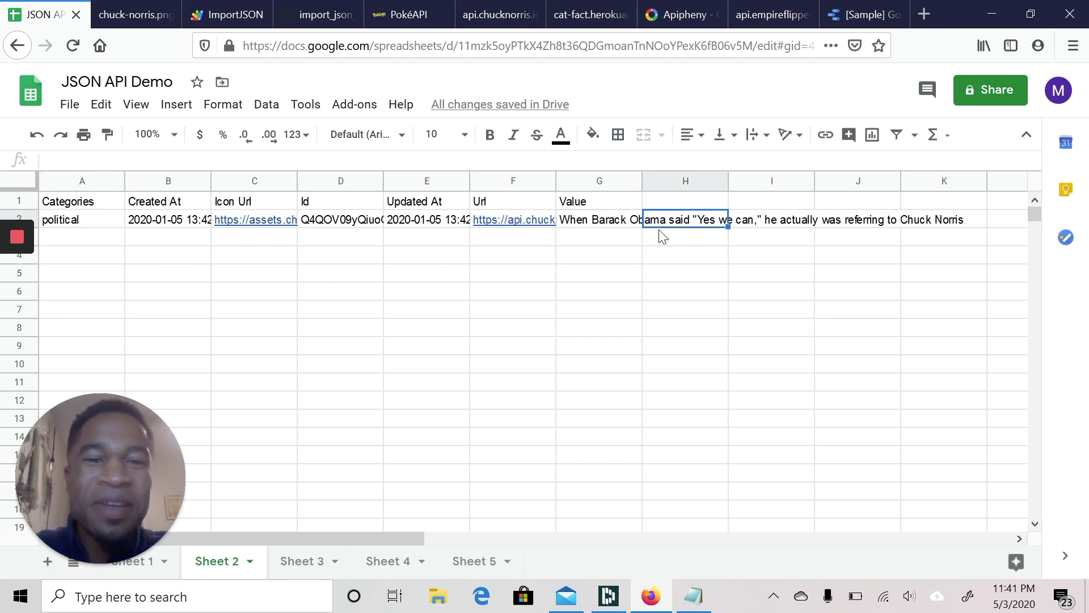
pyautogui.click(631, 226)
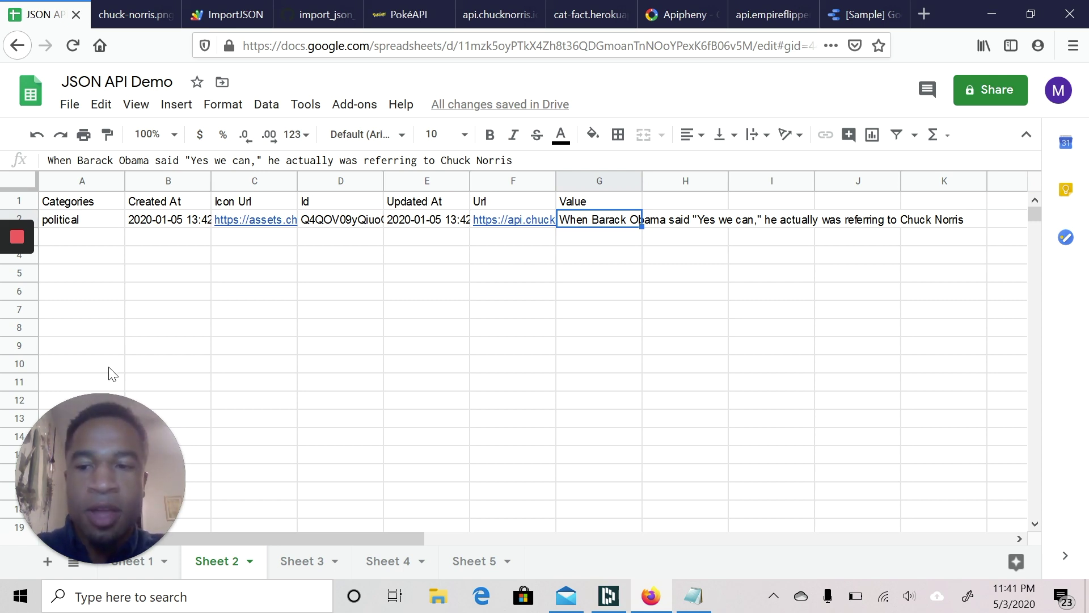
# - Review the ImportJSON Code.gs script and the PokéAPI page, then return to the spreadsheet's empty Sheet 3
pyautogui.click(225, 12)
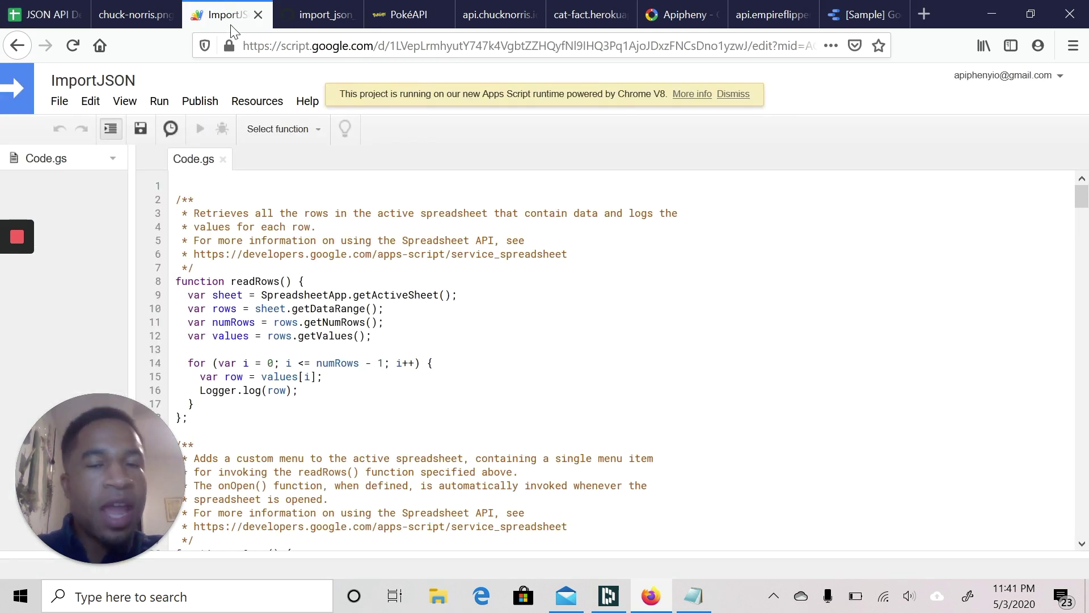
pyautogui.click(370, 12)
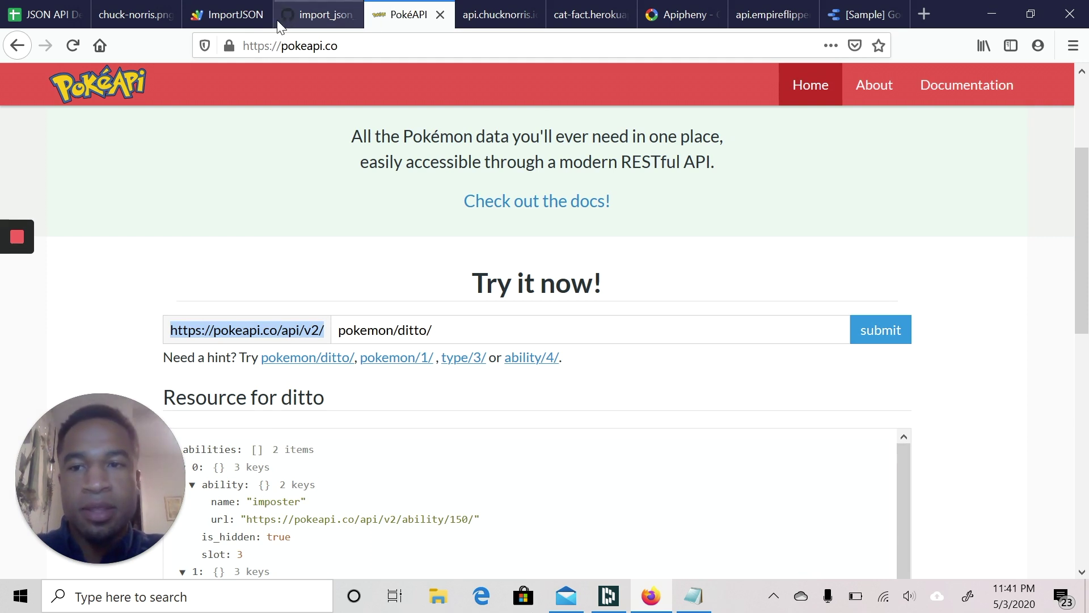
pyautogui.click(48, 14)
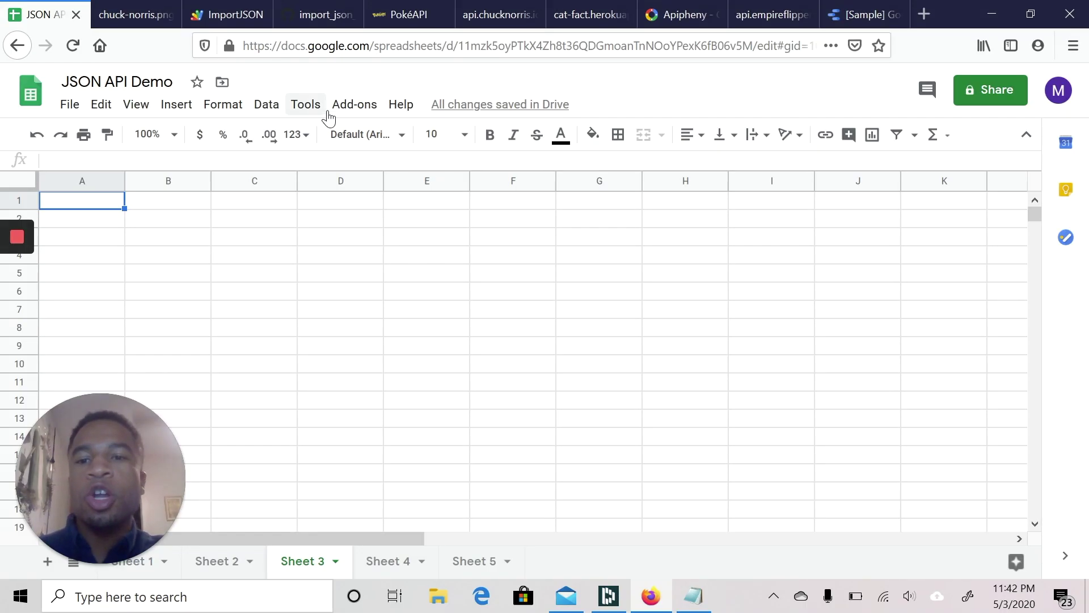
# - Check the installed add-ons and the Apipheny G Suite Marketplace listing to confirm the add-on is installed
pyautogui.click(337, 113)
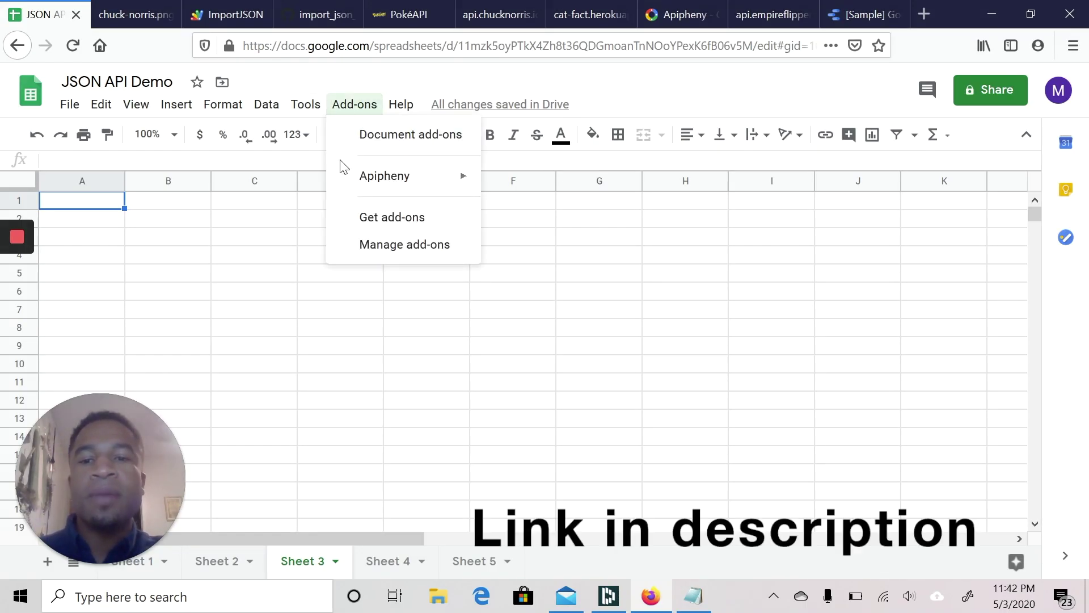
pyautogui.moveTo(364, 177)
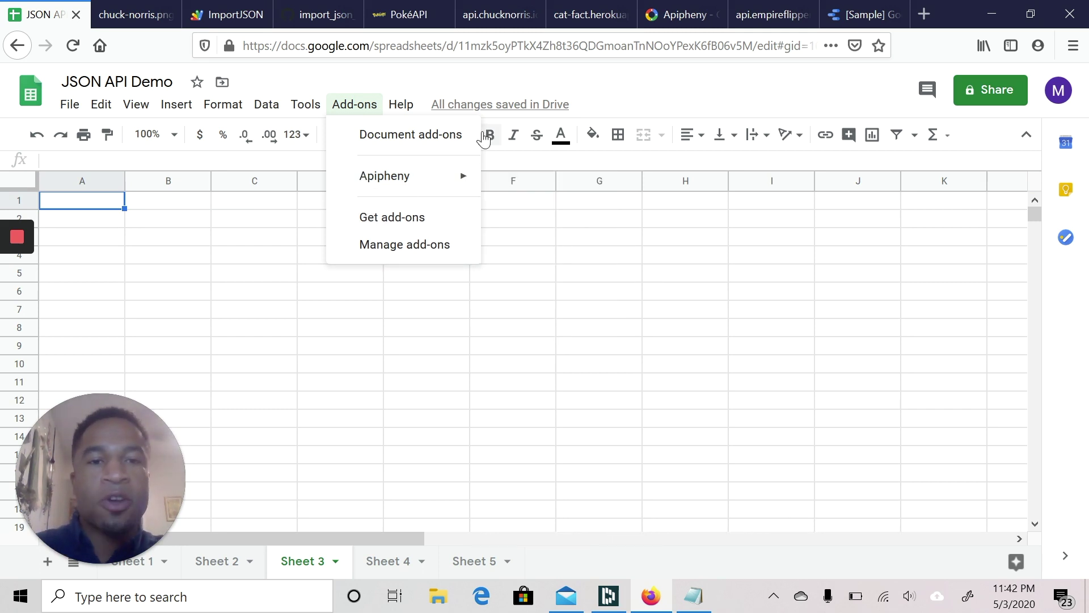
pyautogui.click(669, 9)
pyautogui.click(668, 9)
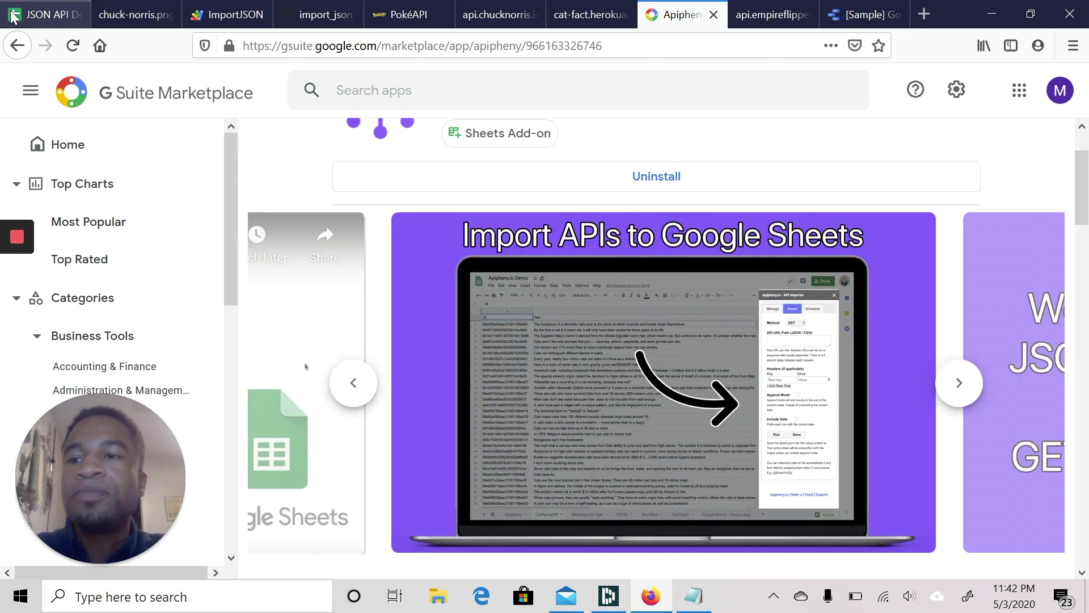
pyautogui.click(46, 15)
# - Launch the Apipheny API Importer from the Add-ons menu
pyautogui.click(354, 104)
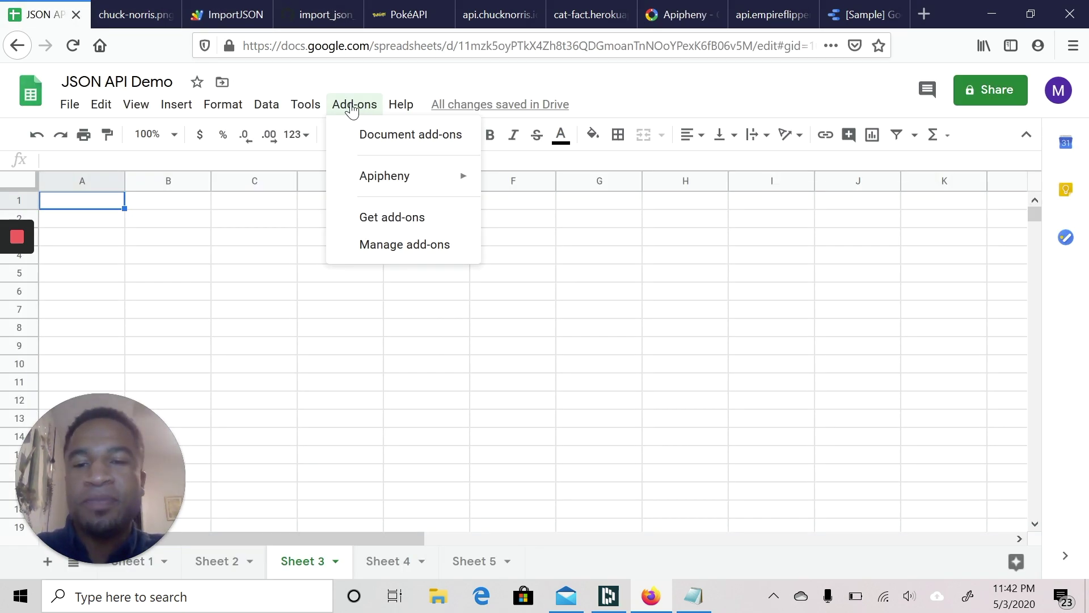
pyautogui.moveTo(366, 181)
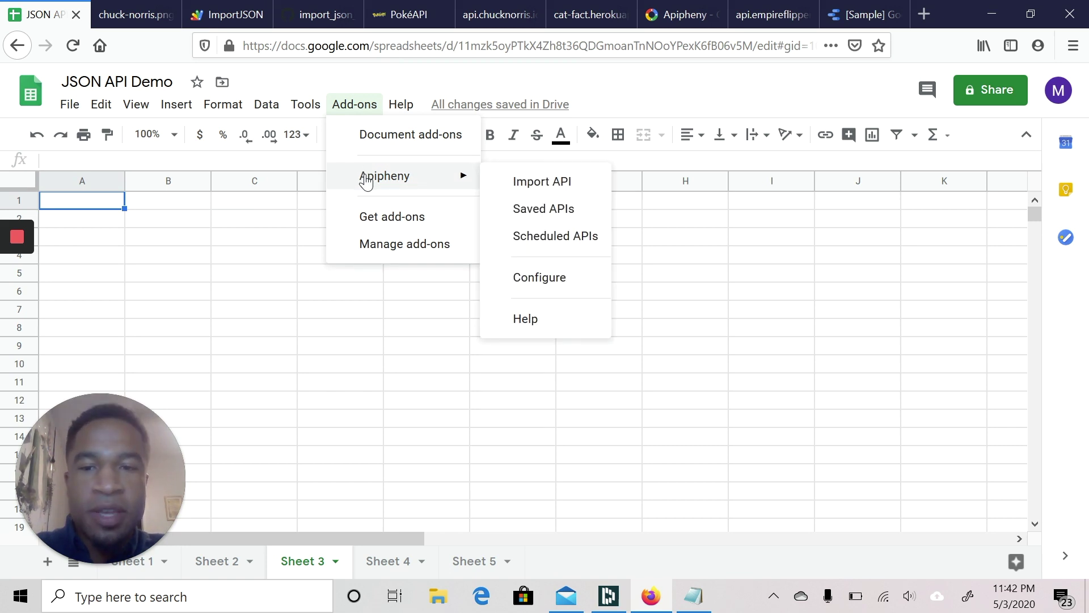
pyautogui.click(528, 182)
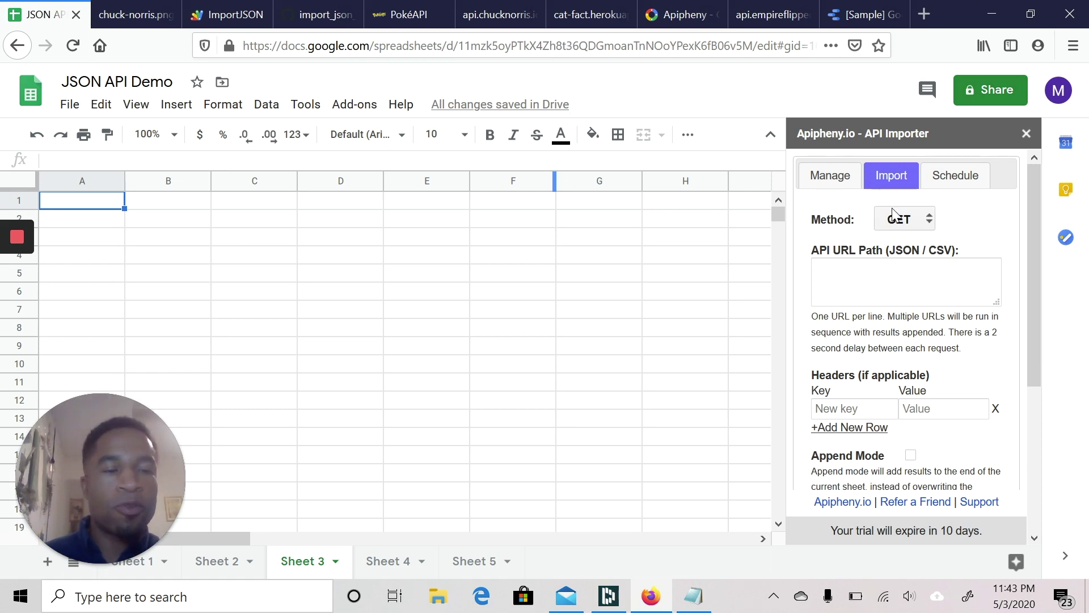
# - Keep GET as the Apipheny request method
pyautogui.click(900, 223)
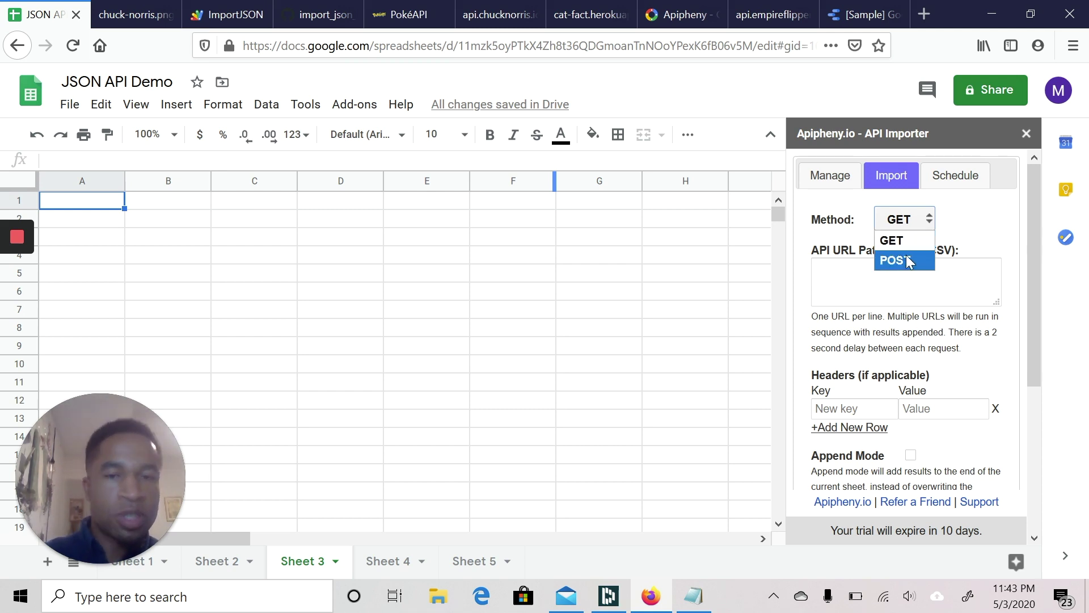
pyautogui.click(856, 287)
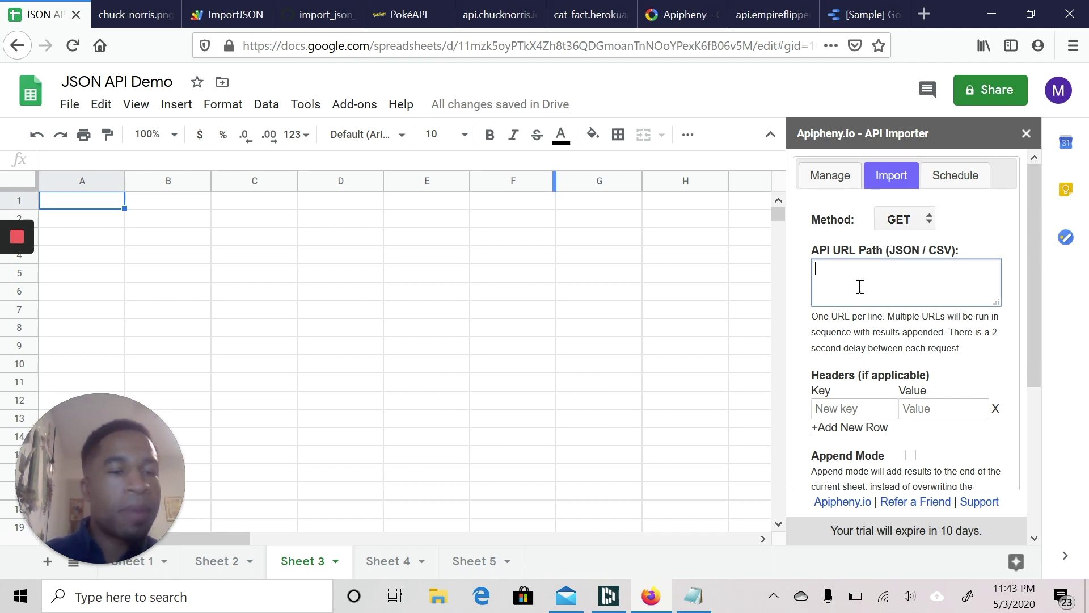
pyautogui.scroll(-3, 859, 287)
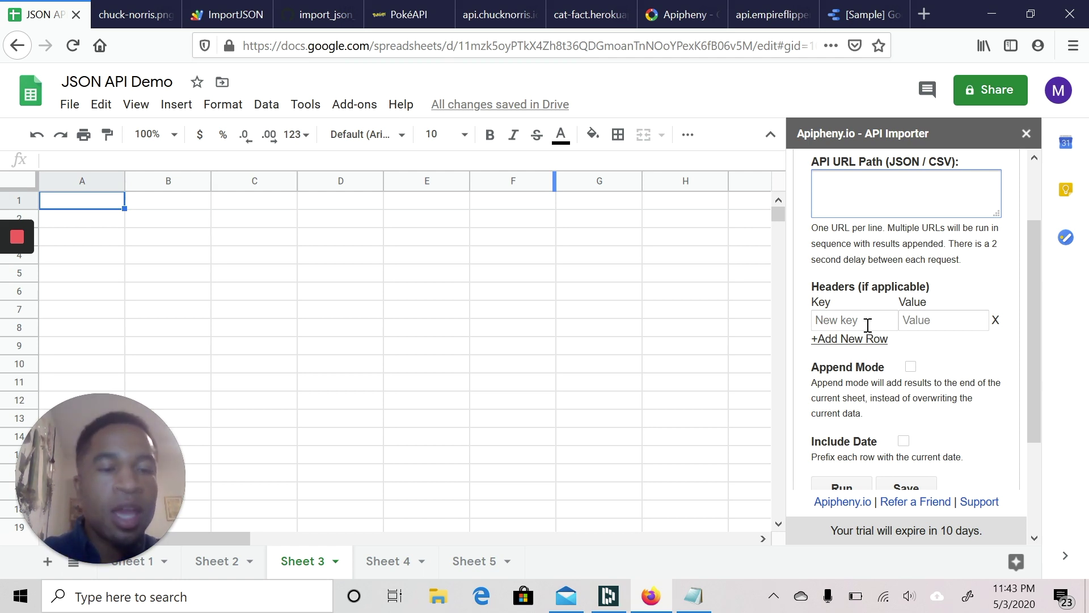
# - Add an api-key request header with a sample key value, leaving Append Mode off
pyautogui.click(867, 323)
pyautogui.write('api')
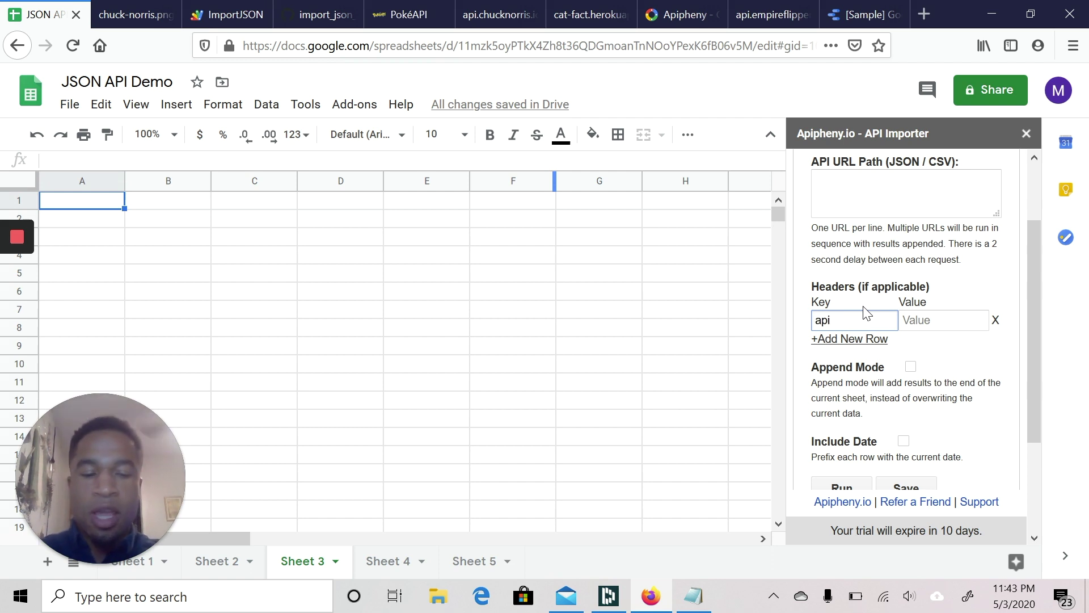
pyautogui.write('-key')
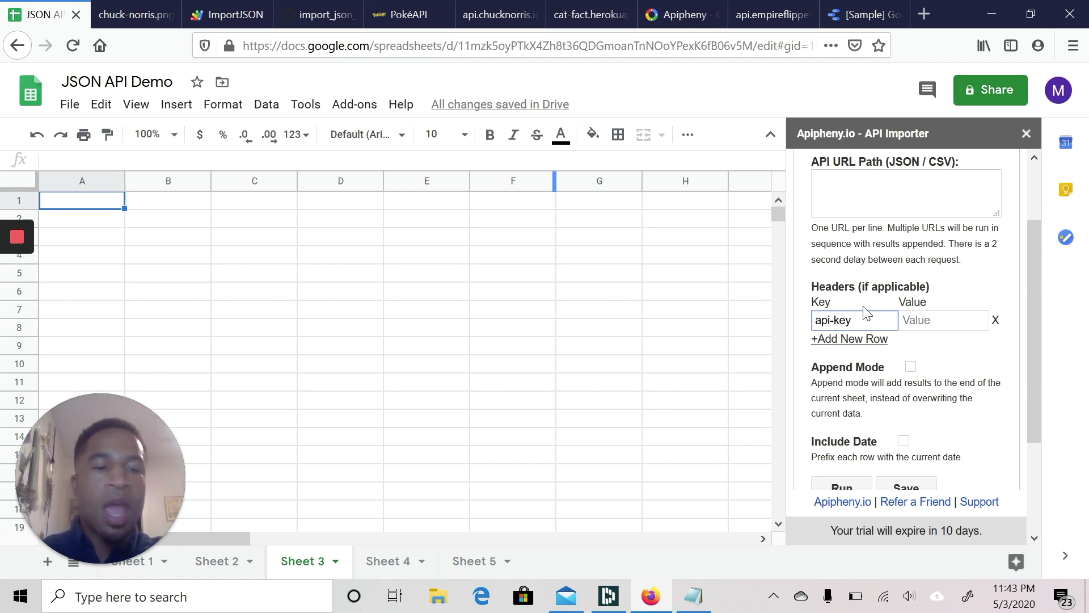
pyautogui.click(924, 321)
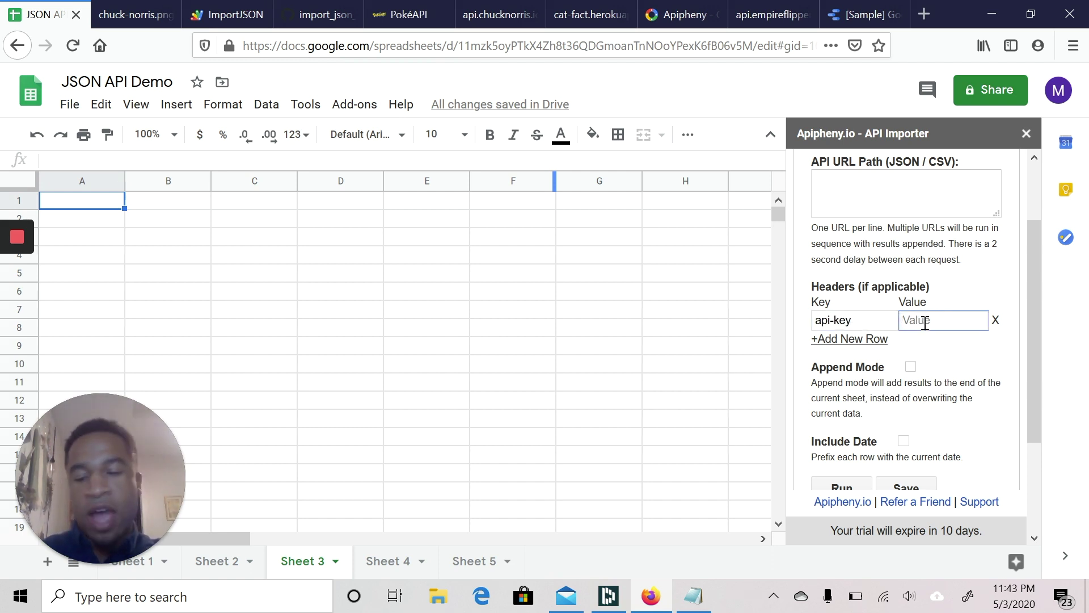
pyautogui.write('12345')
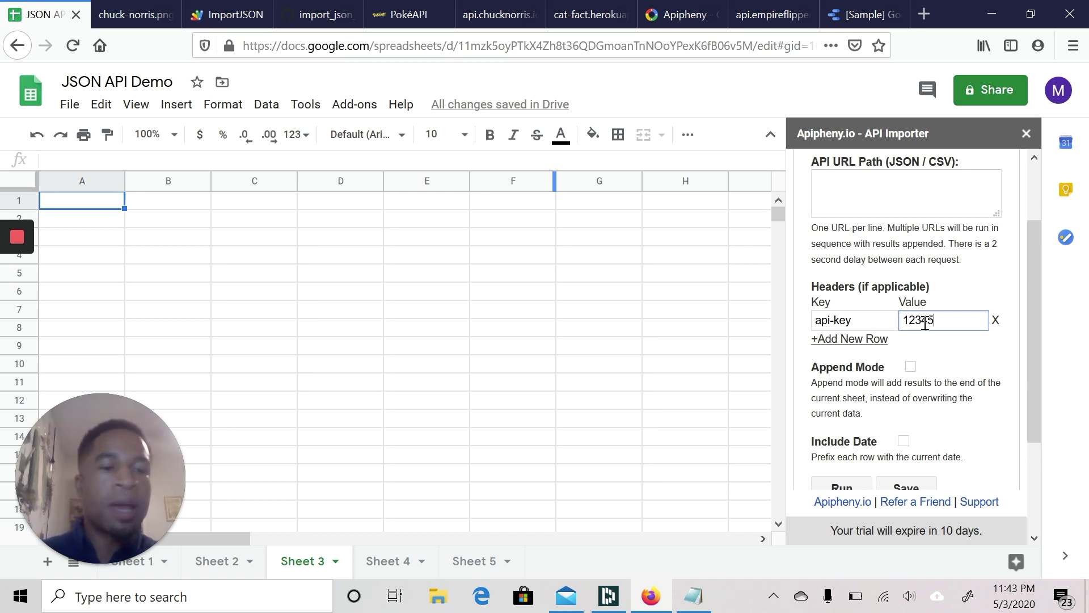
pyautogui.scroll(-2, 925, 318)
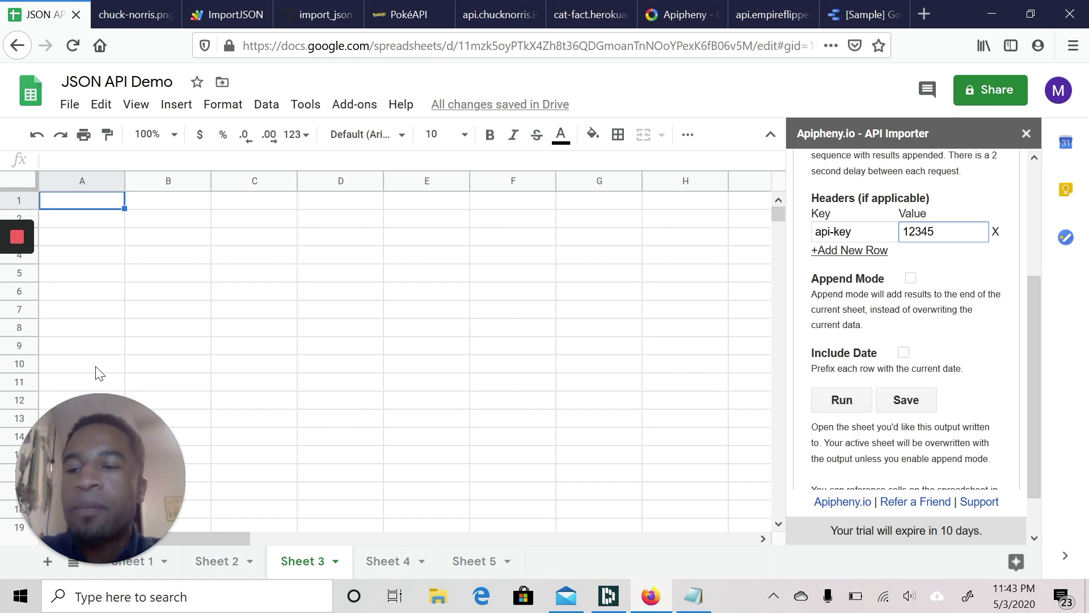
pyautogui.moveTo(105, 427); pyautogui.dragTo(561, 437)
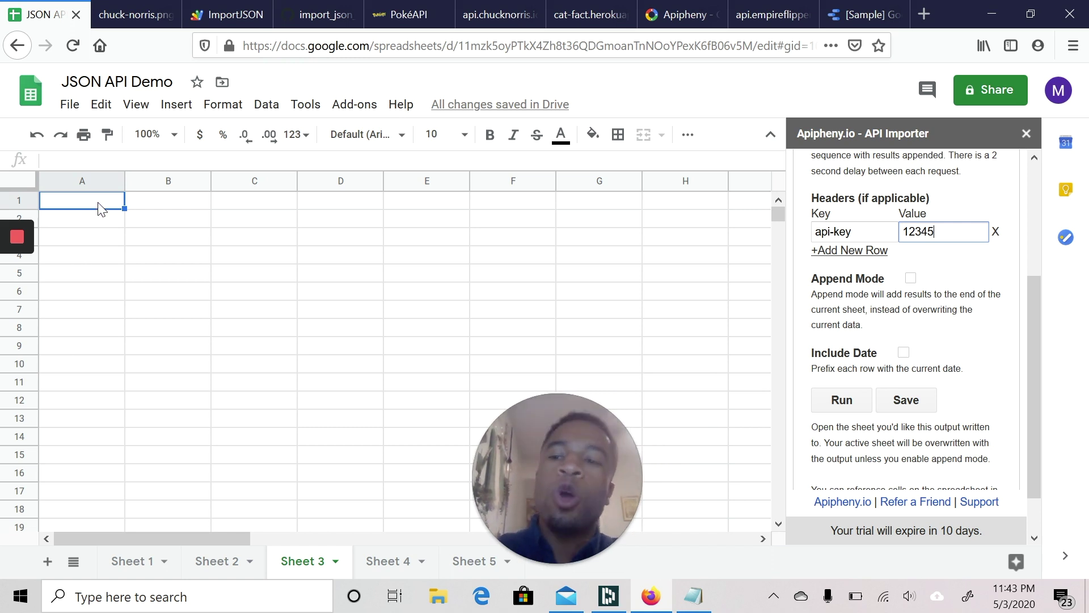
pyautogui.click(64, 384)
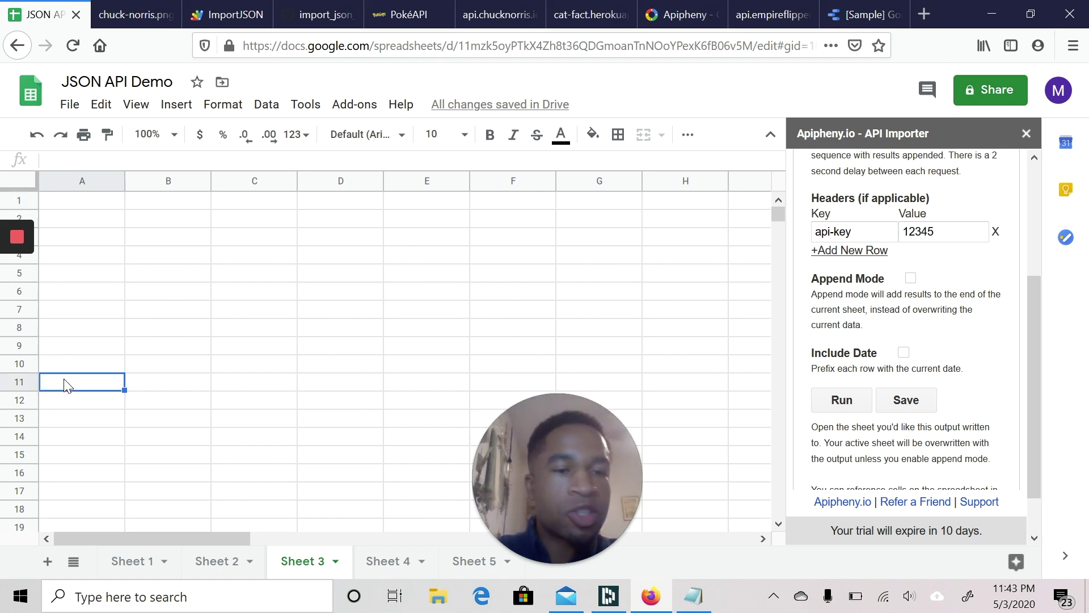
pyautogui.click(910, 278)
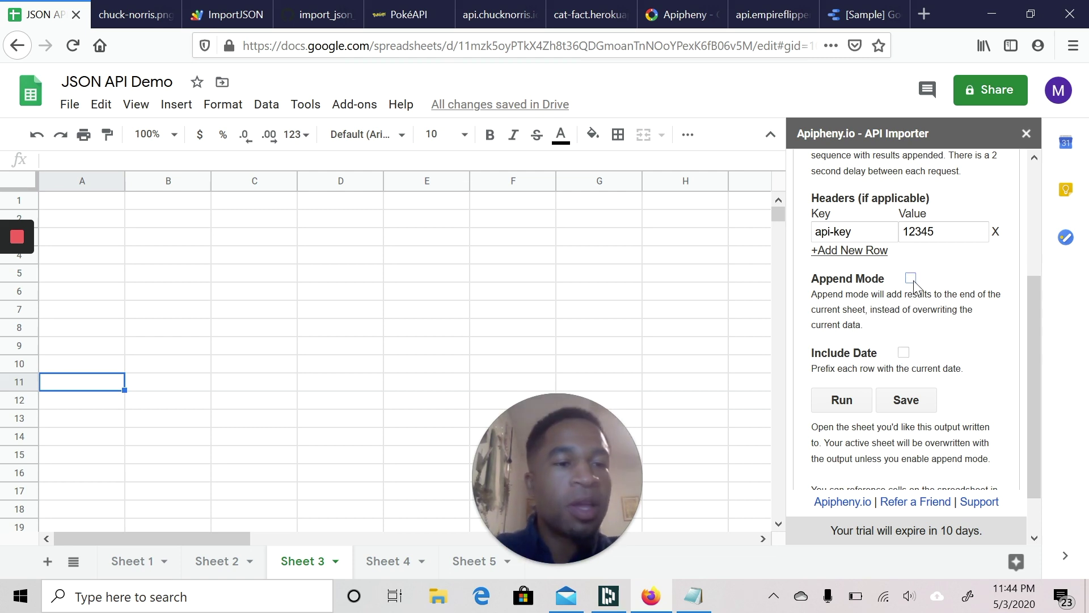
pyautogui.scroll(-2, 908, 380)
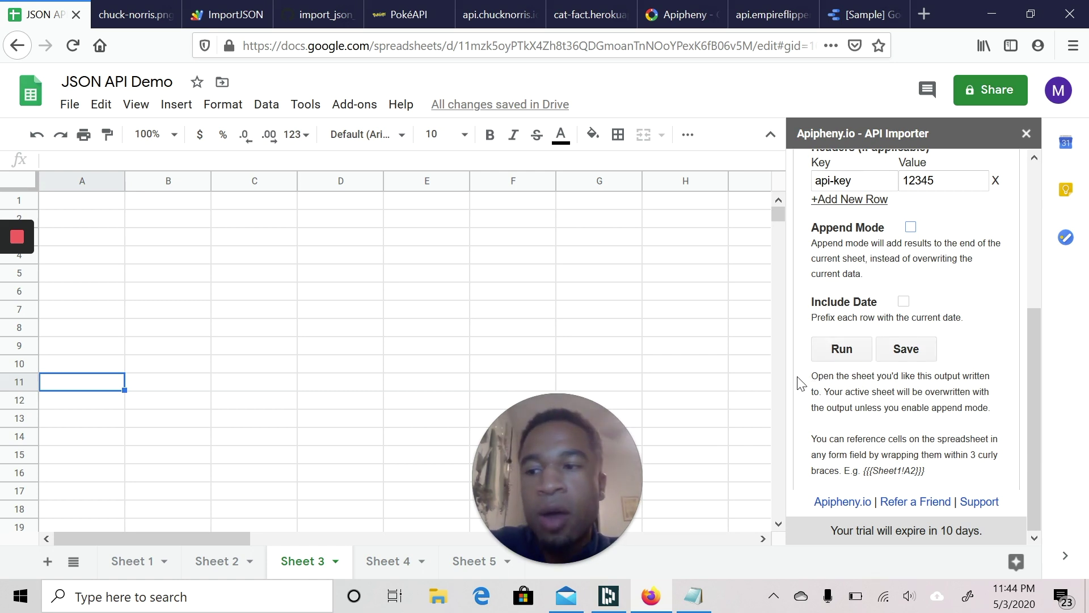
pyautogui.scroll(5, 805, 380)
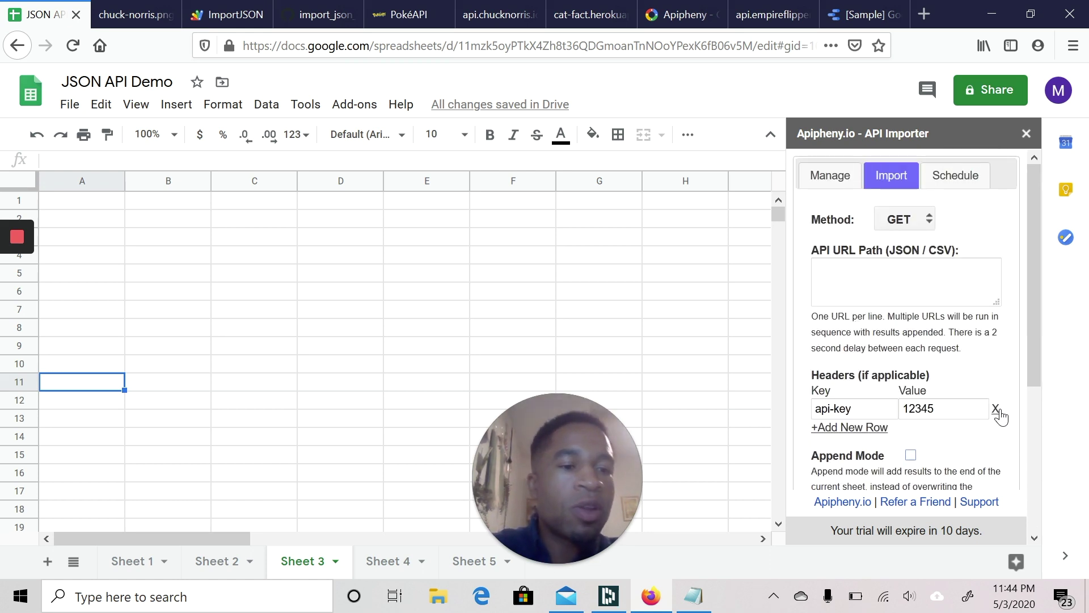
# - Delete the api-key header row and pick A1 as the import start cell
pyautogui.click(998, 413)
pyautogui.click(889, 271)
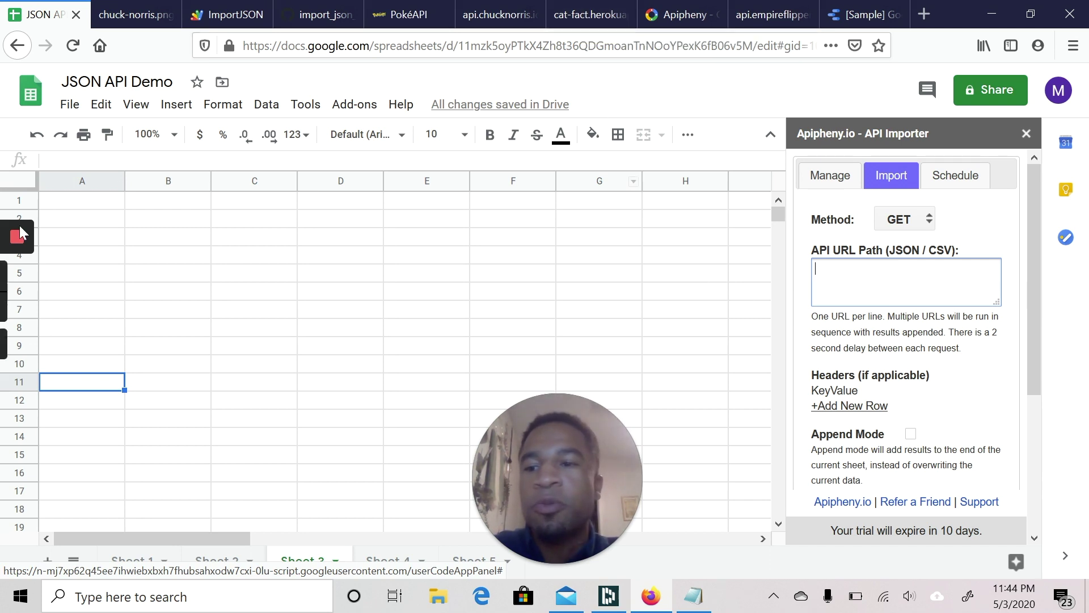
pyautogui.click(54, 204)
pyautogui.click(590, 14)
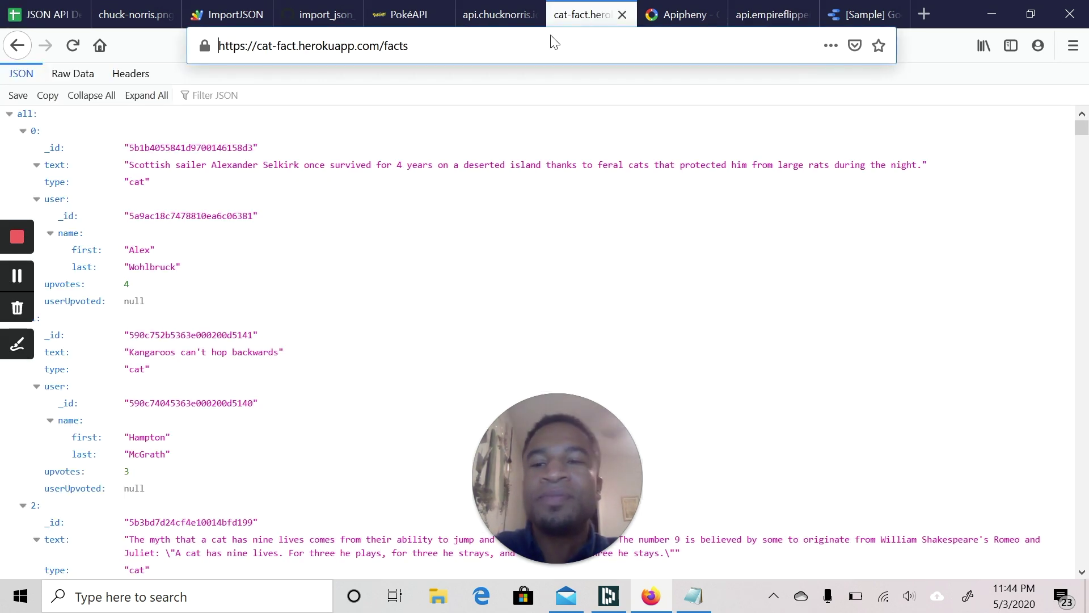
pyautogui.click(435, 48)
pyautogui.hotkey('ctrl', 'c')
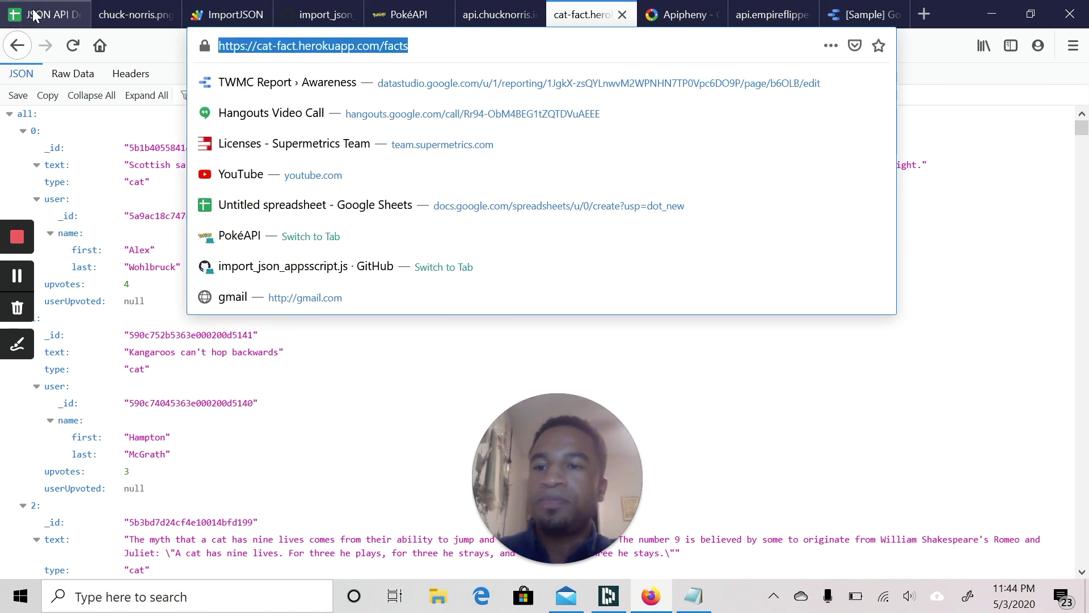
pyautogui.click(52, 14)
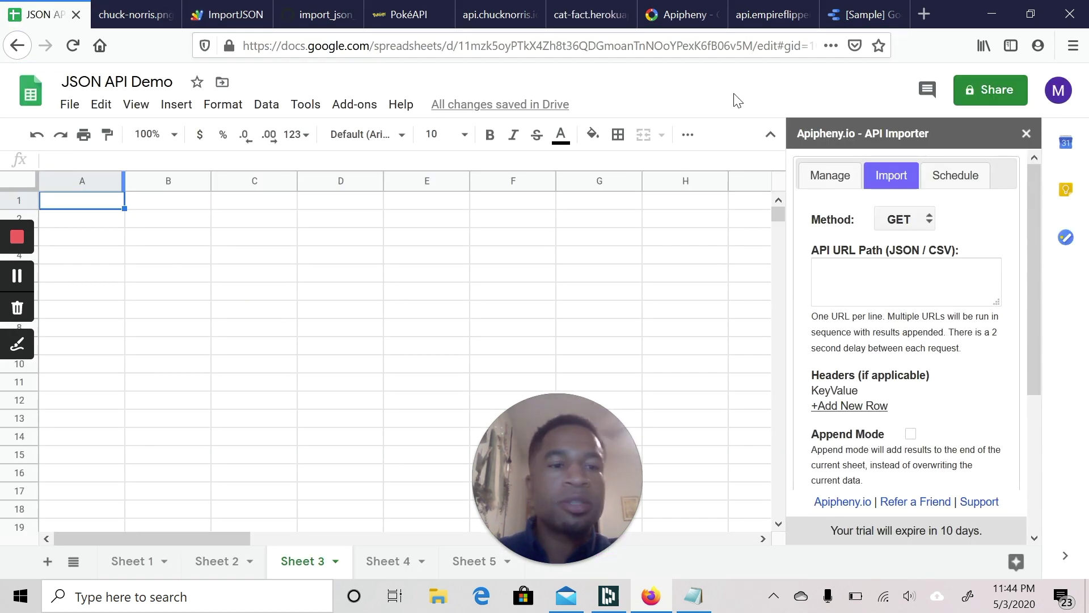
pyautogui.click(868, 283)
pyautogui.hotkey('ctrl', 'v')
pyautogui.scroll(-2, 874, 363)
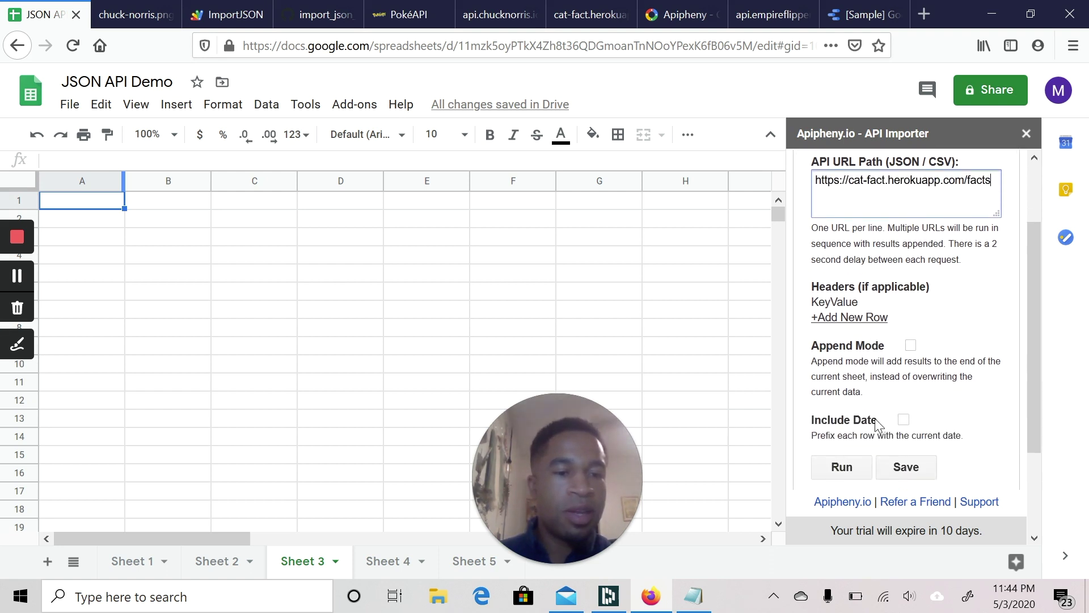
pyautogui.scroll(-2, 865, 289)
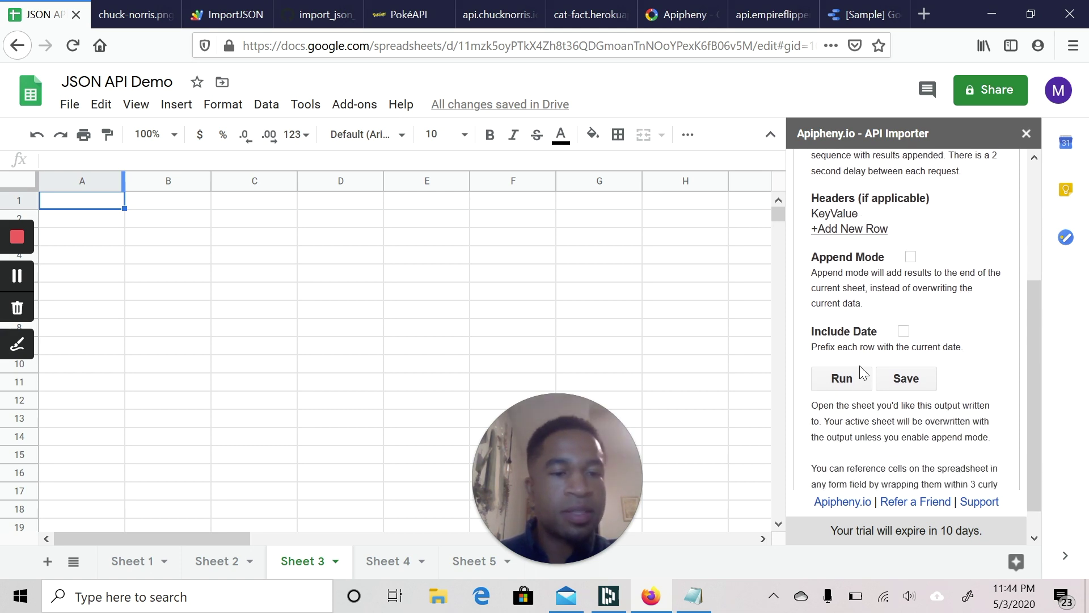
pyautogui.click(841, 378)
pyautogui.click(887, 399)
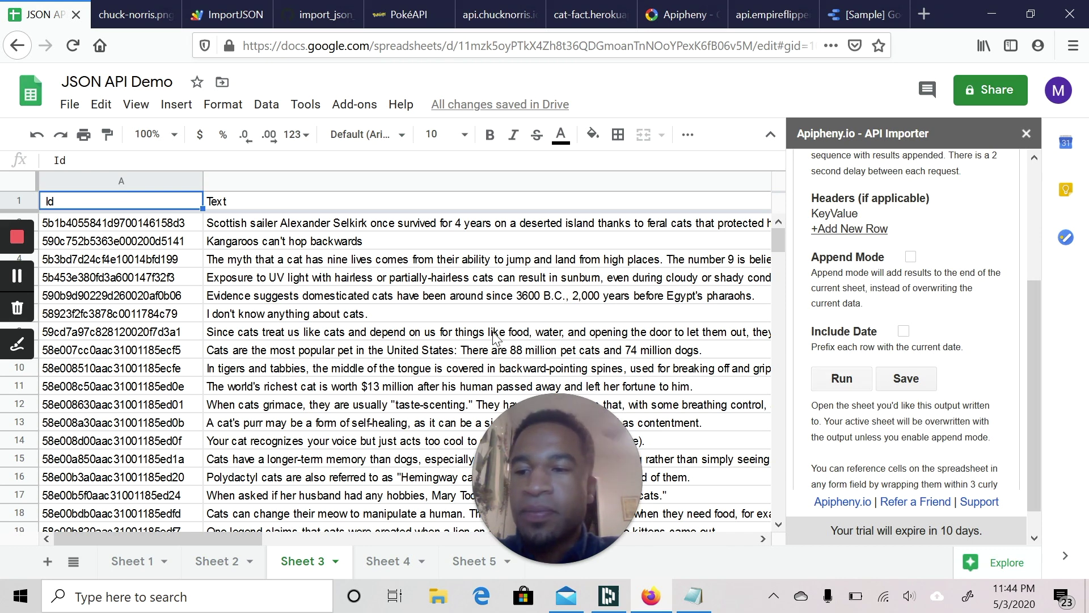
# - Read the cat fact in B6, scroll through the imported Id and Text columns, then bring up the Empire Flippers API page
pyautogui.click(408, 298)
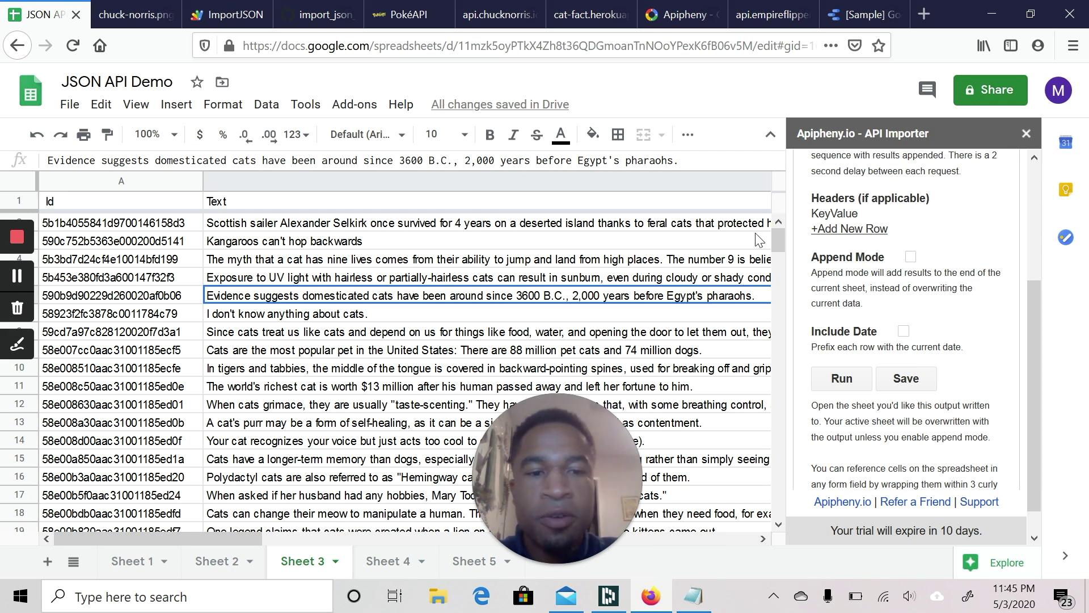
pyautogui.moveTo(781, 245); pyautogui.dragTo(762, 279)
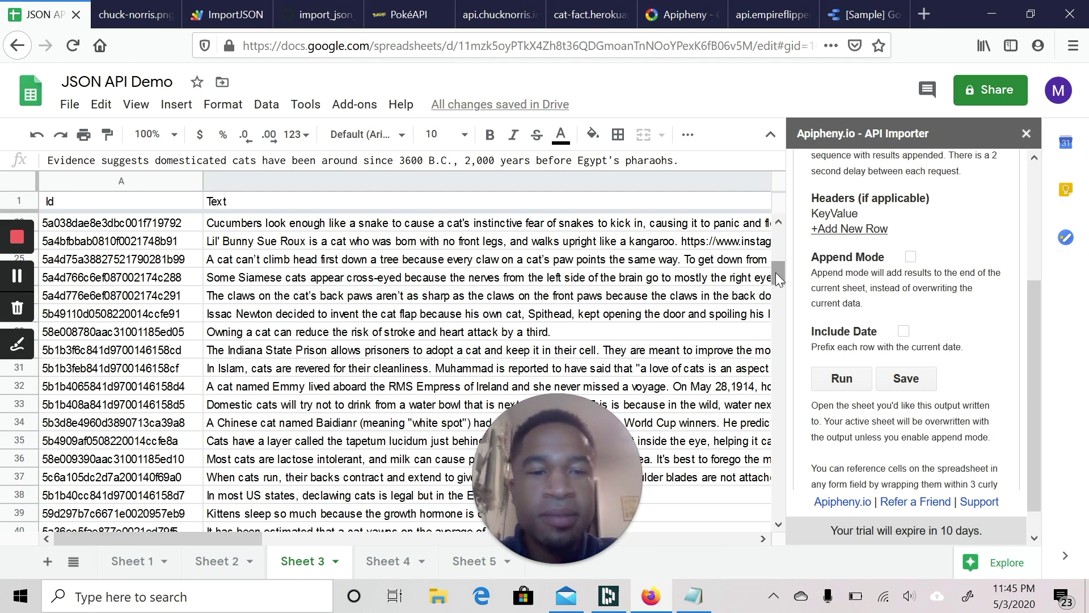
pyautogui.moveTo(776, 272); pyautogui.dragTo(781, 232)
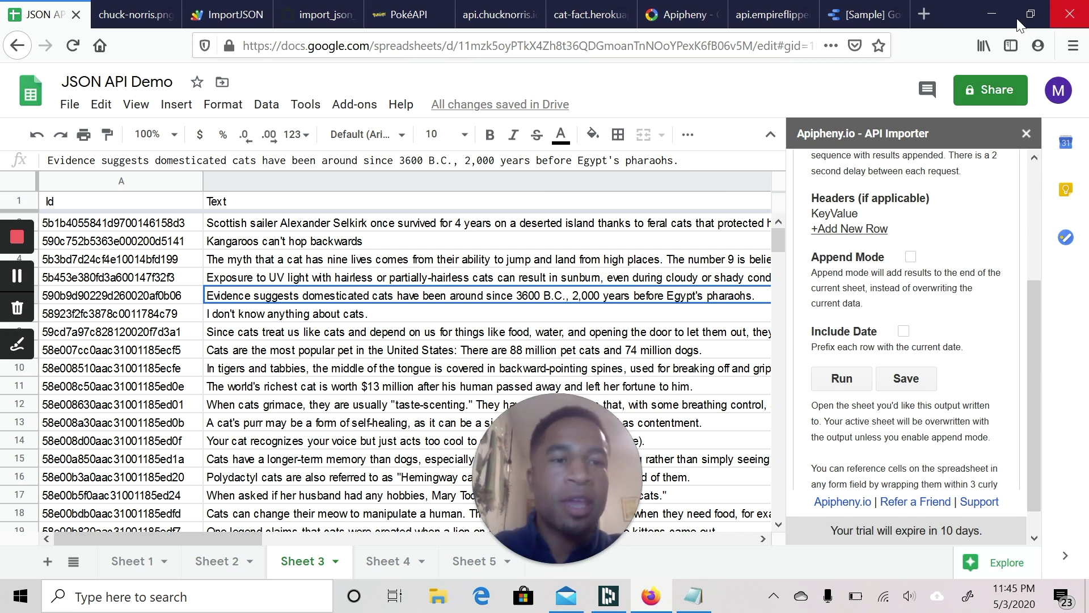
pyautogui.click(774, 16)
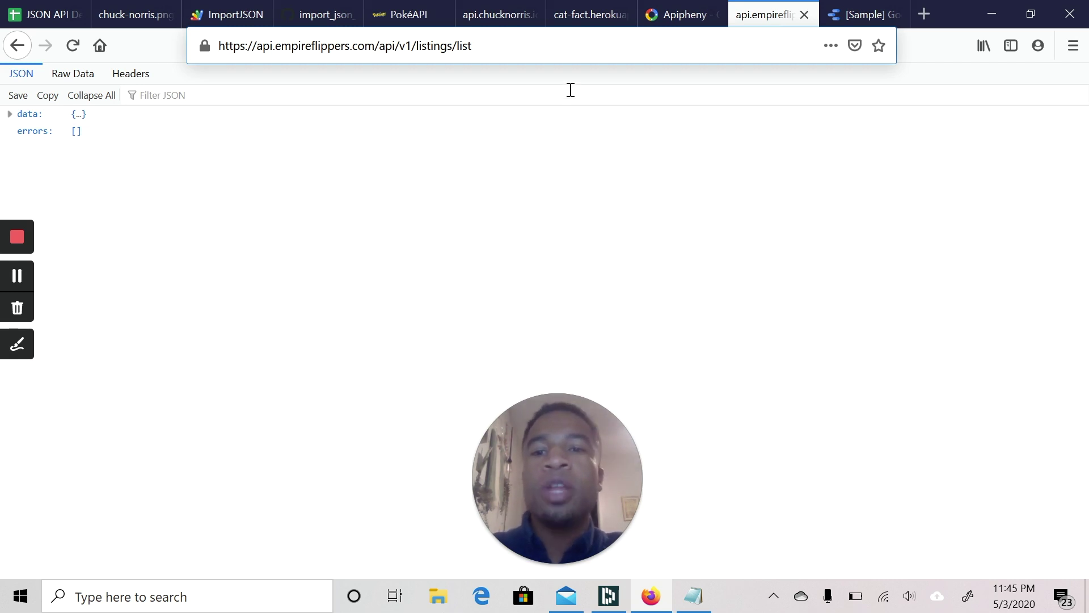
pyautogui.click(558, 50)
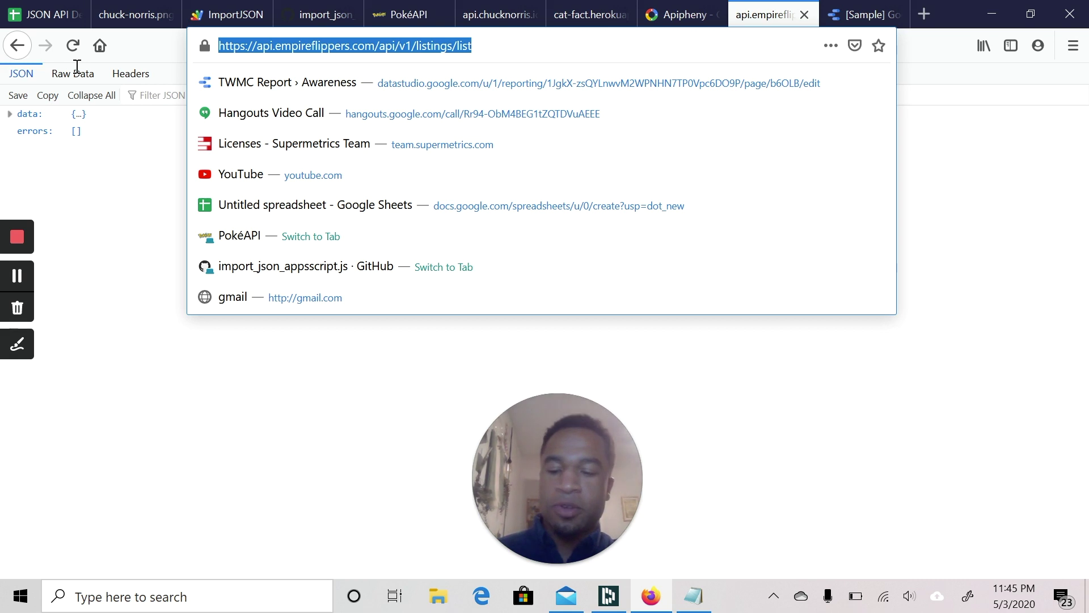
pyautogui.click(98, 259)
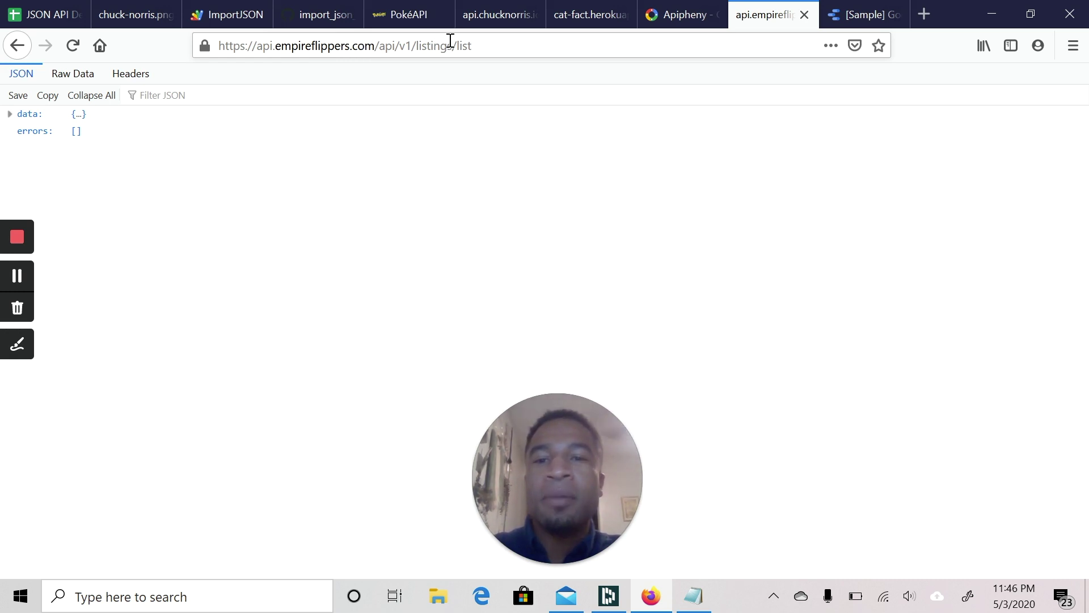
pyautogui.click(483, 46)
pyautogui.hotkey('ctrl', 'c')
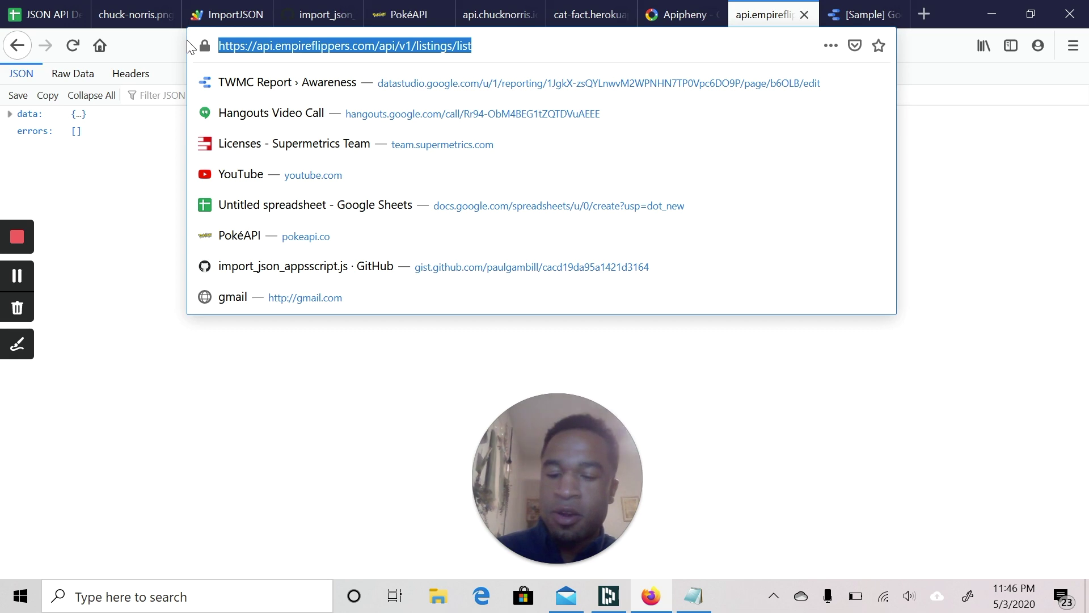
pyautogui.click(43, 11)
# - Switch to Sheet 4 and replace the cat-fact URL with the Empire Flippers listings URL
pyautogui.scroll(3, 1009, 318)
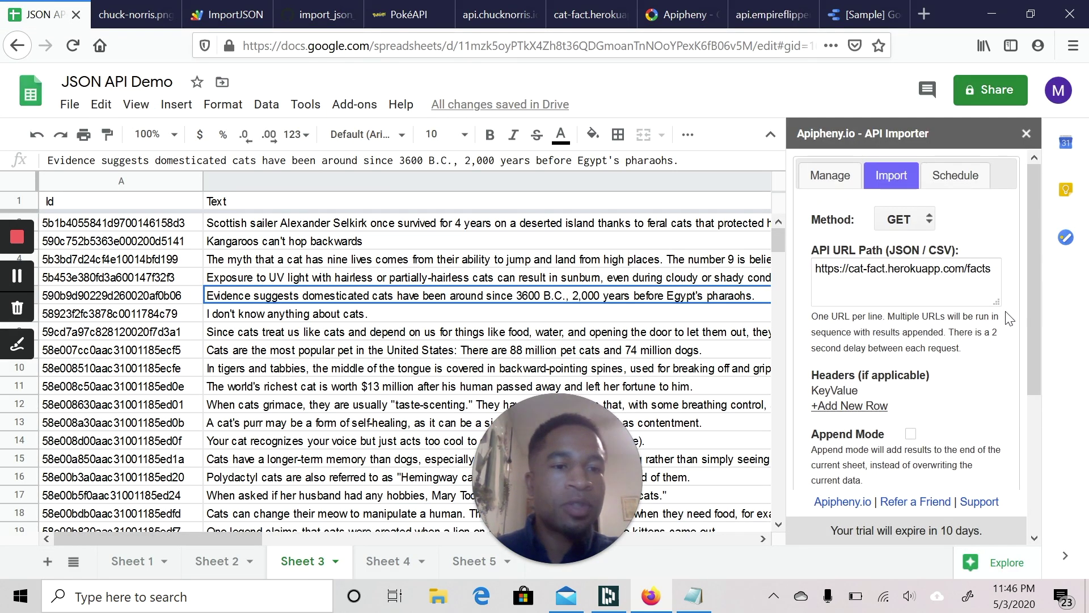
pyautogui.moveTo(994, 268); pyautogui.dragTo(965, 269)
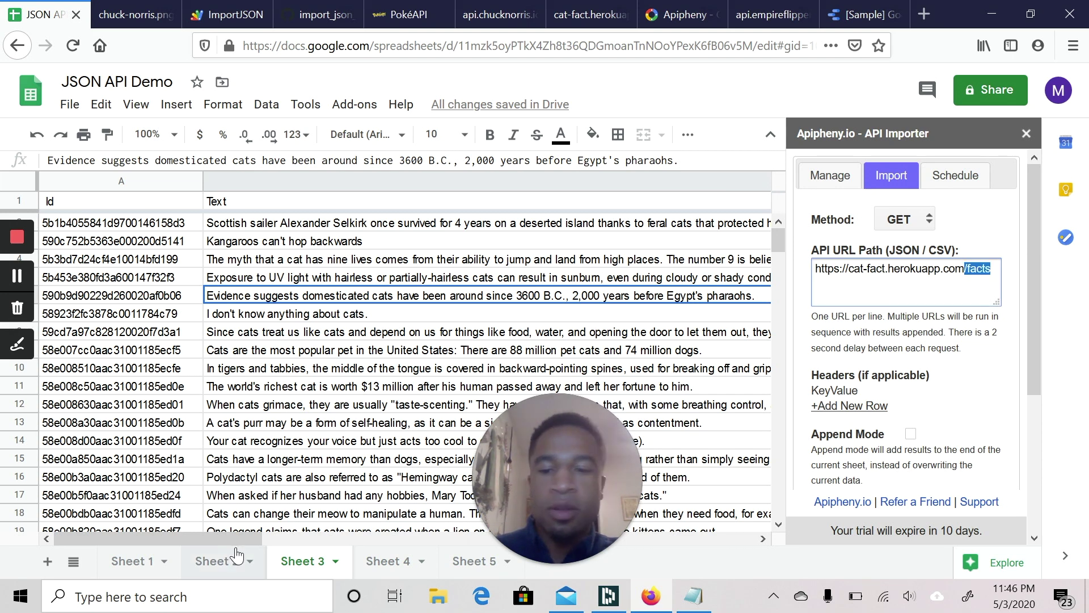
pyautogui.click(384, 563)
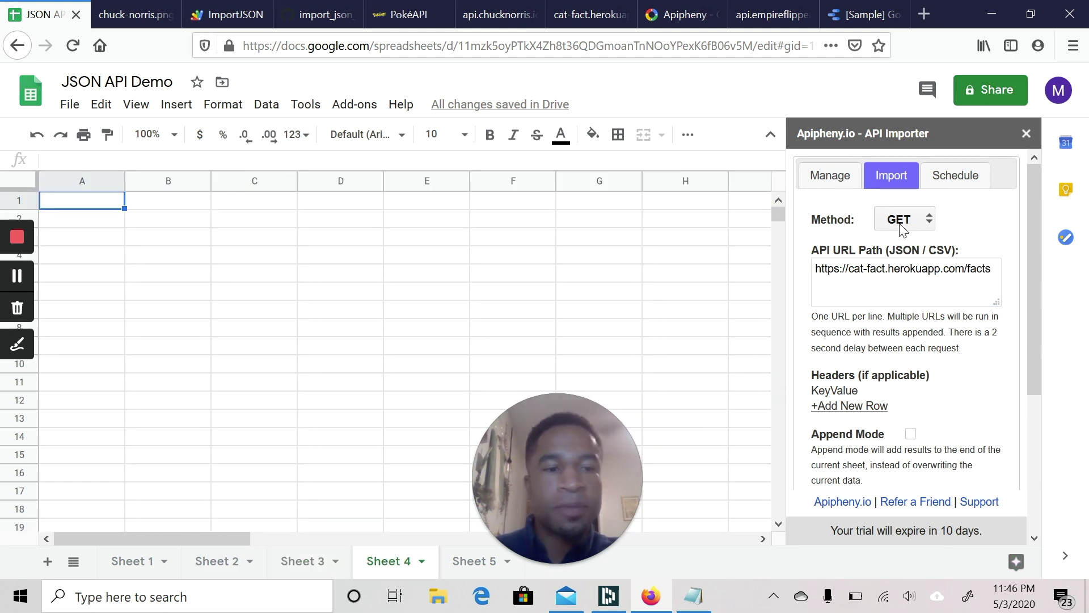
pyautogui.moveTo(997, 269); pyautogui.dragTo(745, 282)
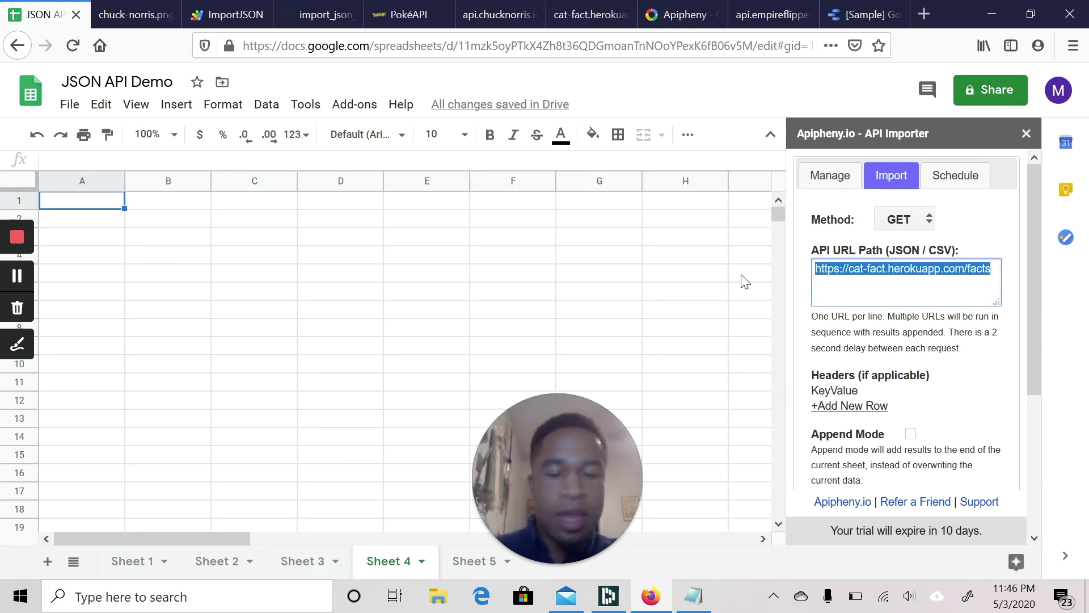
pyautogui.hotkey('ctrl', 'v')
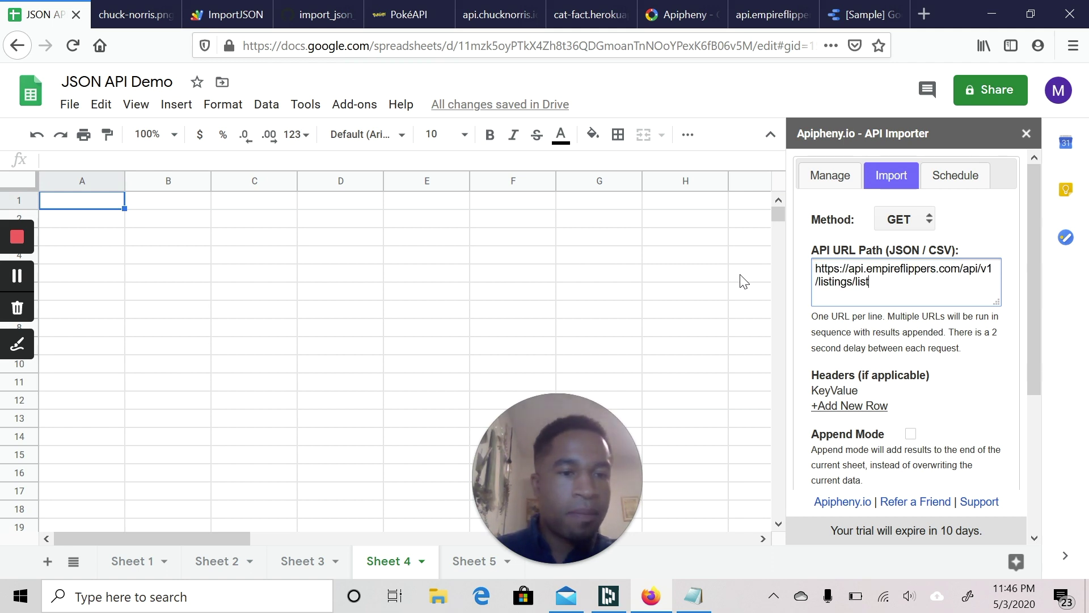
# - Add a Page request header with value 3 and run the request
pyautogui.click(850, 407)
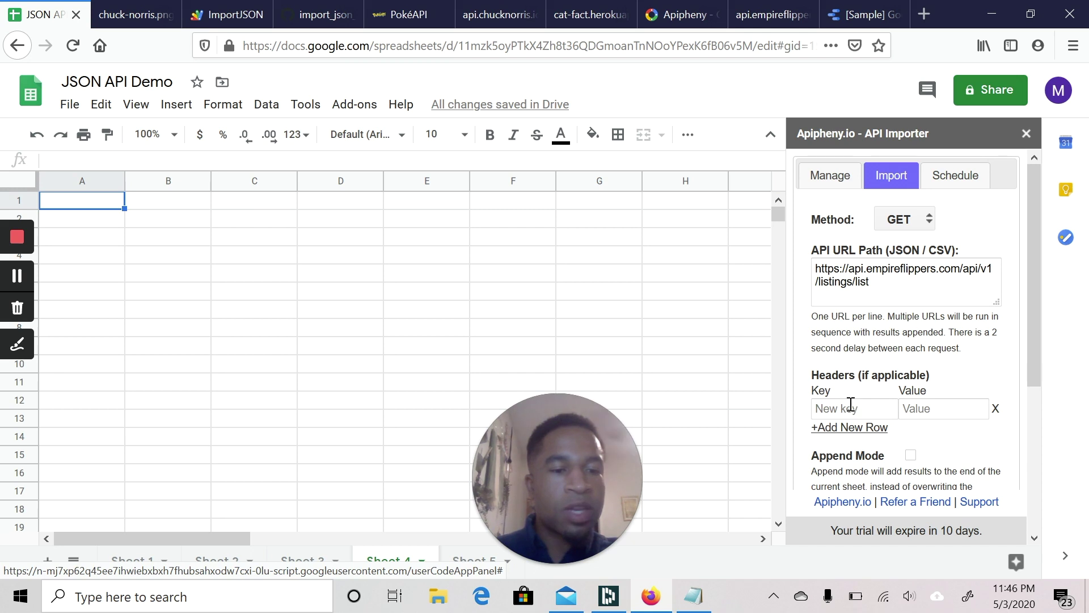
pyautogui.click(854, 406)
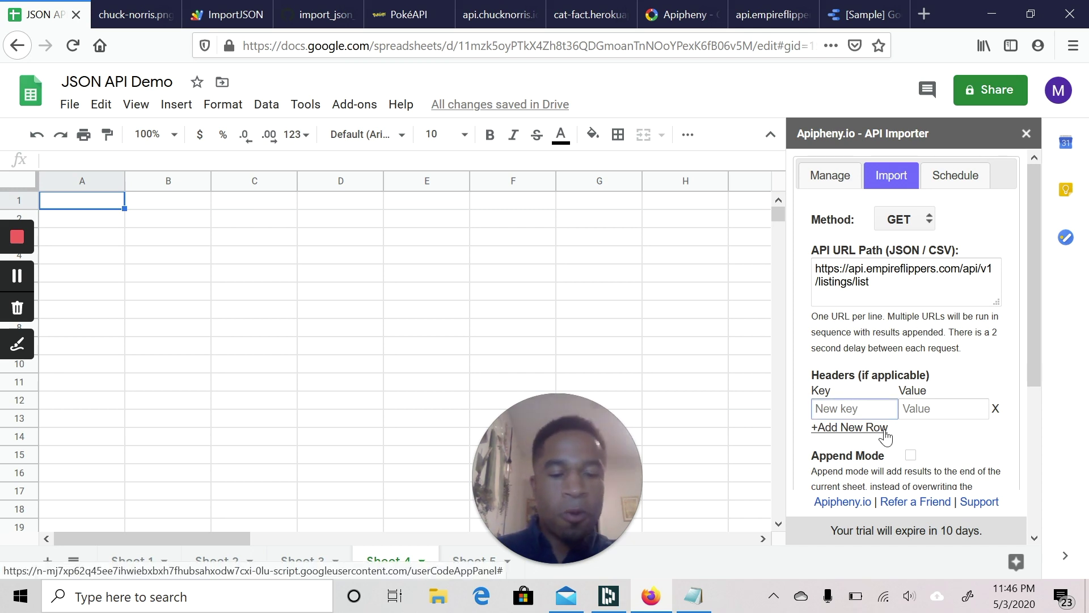
pyautogui.write('Page')
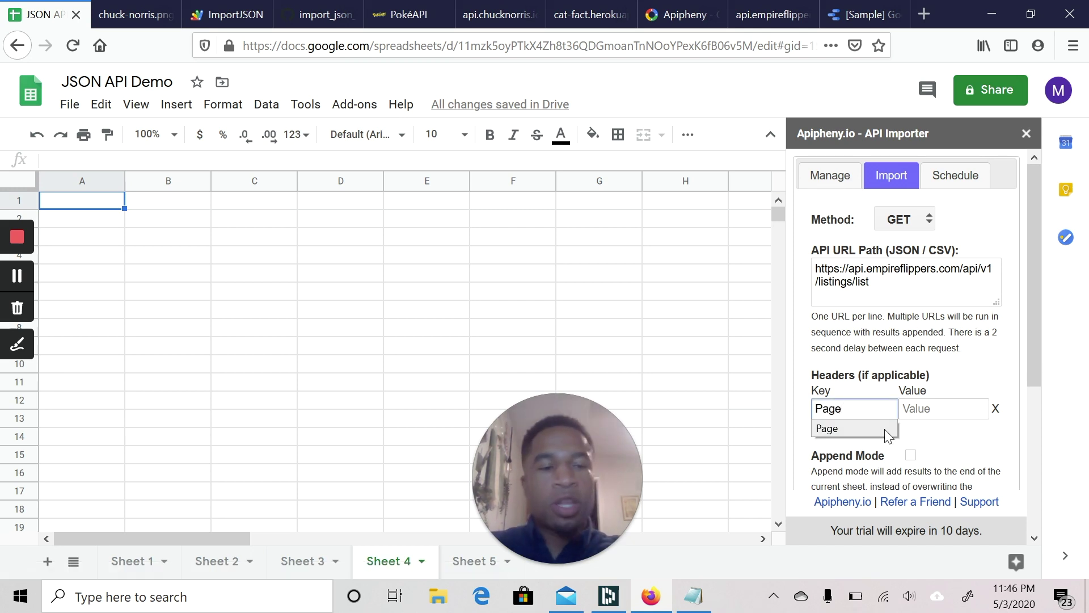
pyautogui.click(942, 408)
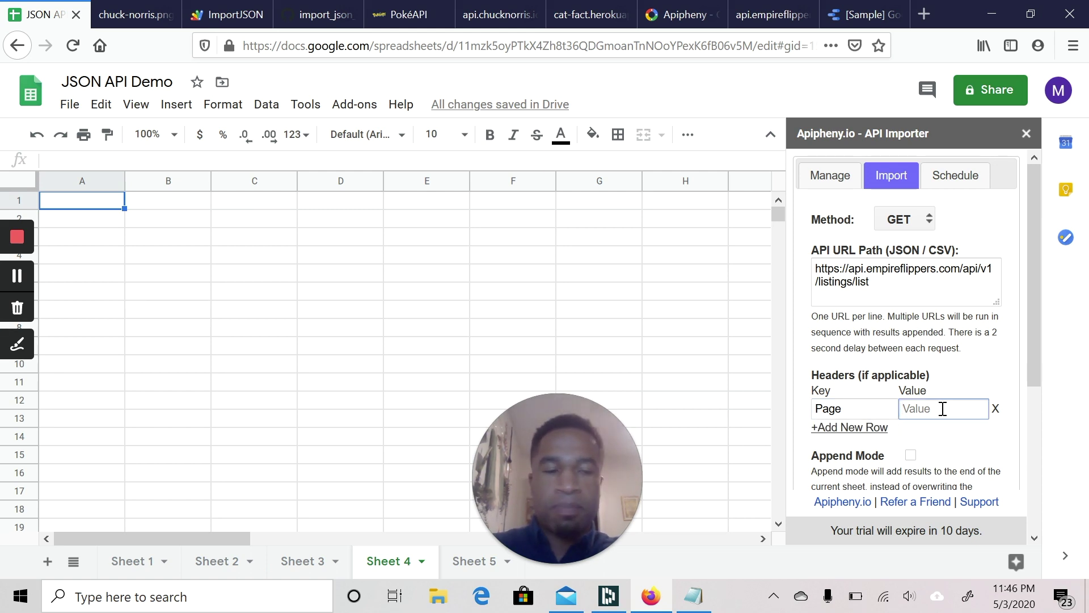
pyautogui.write('2')
pyautogui.press('BackSpace')
pyautogui.write('3')
pyautogui.click(931, 337)
pyautogui.scroll(-3, 931, 336)
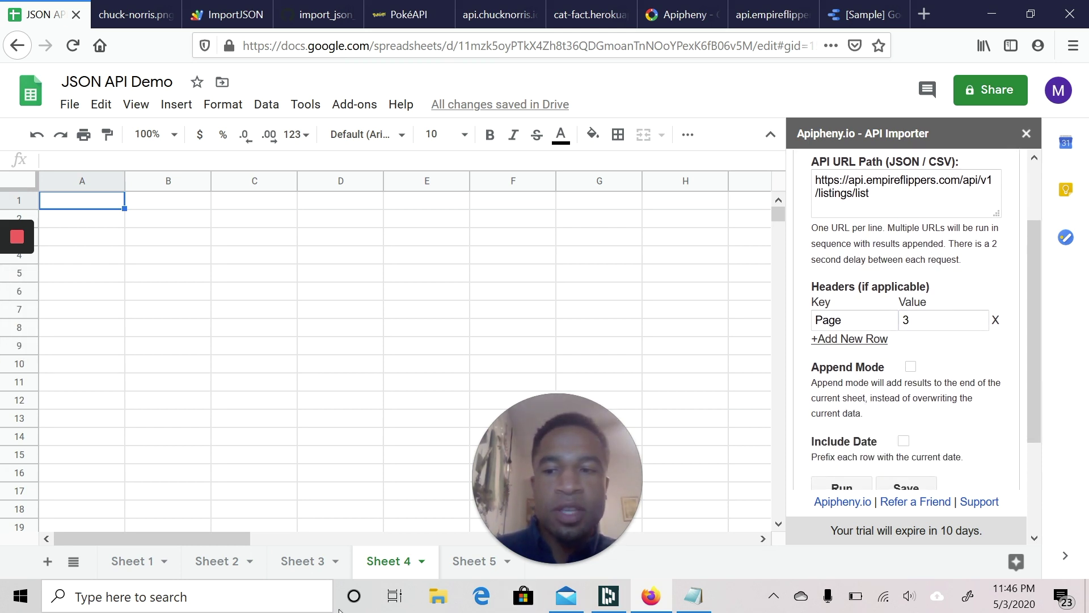
pyautogui.scroll(-5, 953, 453)
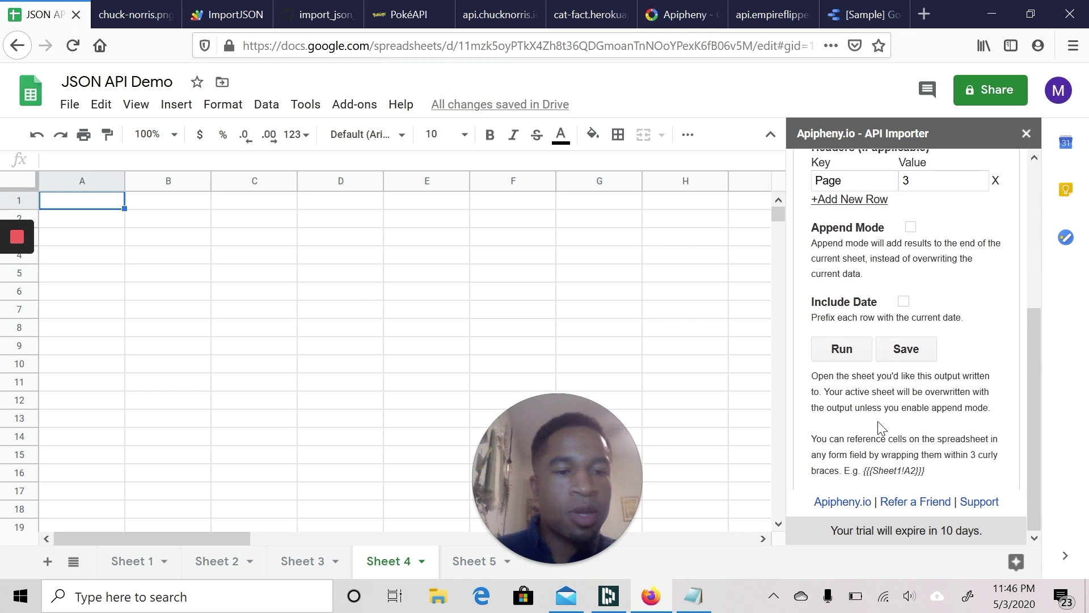
pyautogui.click(843, 350)
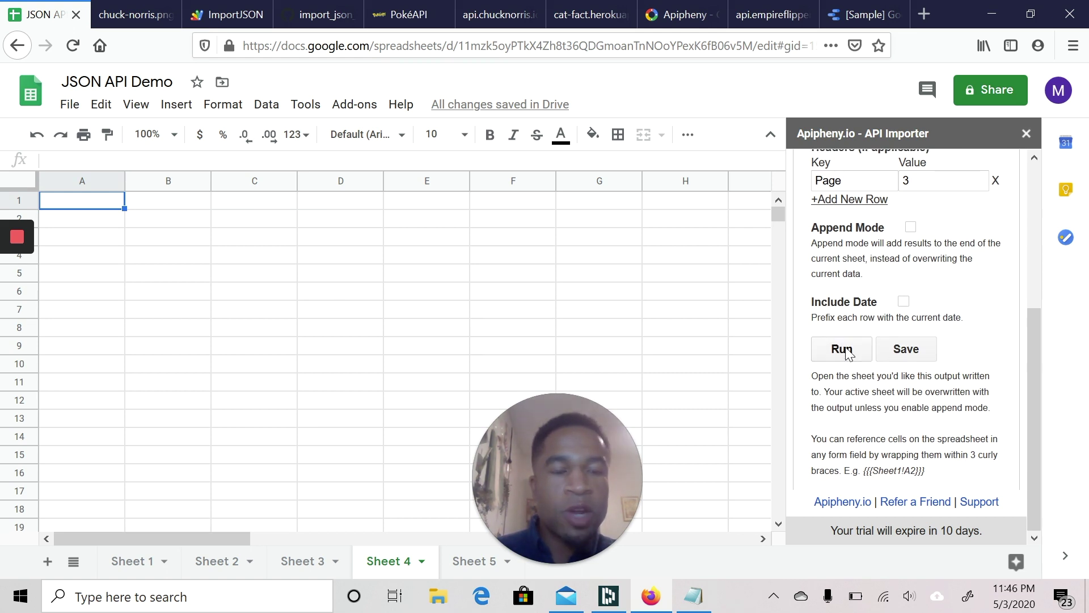
# - Confirm the run and browse the imported Empire Flippers listings on Sheet 4, selecting H8
pyautogui.click(912, 393)
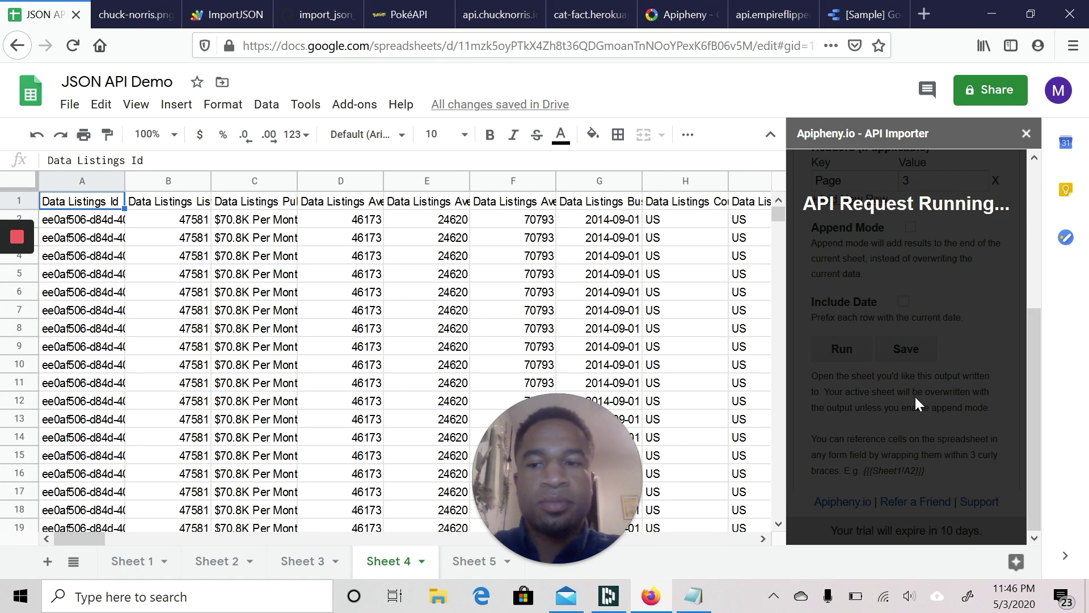
pyautogui.click(686, 331)
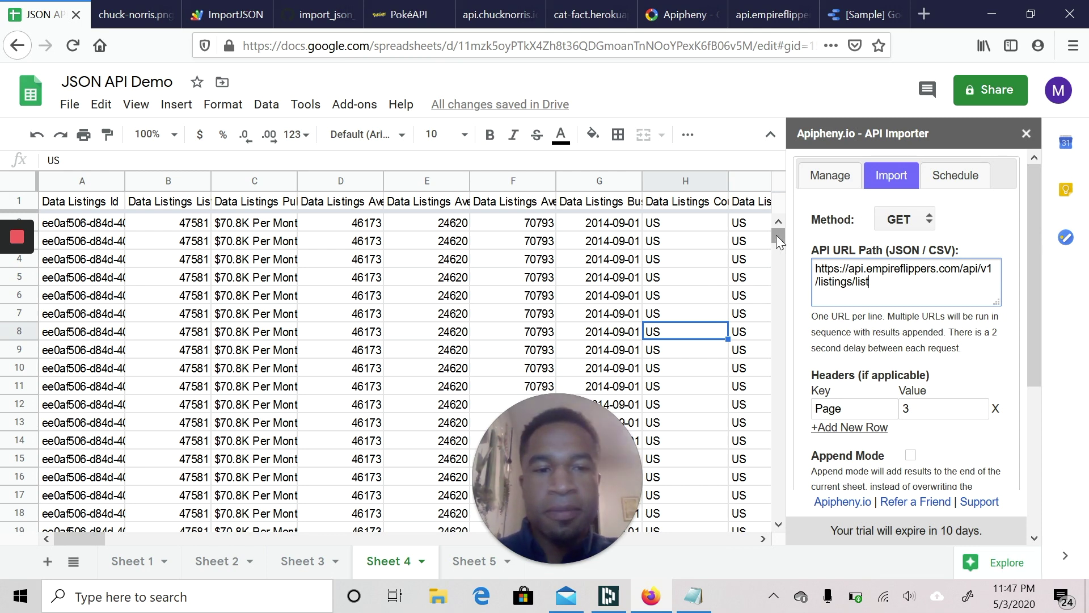
pyautogui.moveTo(771, 256); pyautogui.dragTo(789, 217)
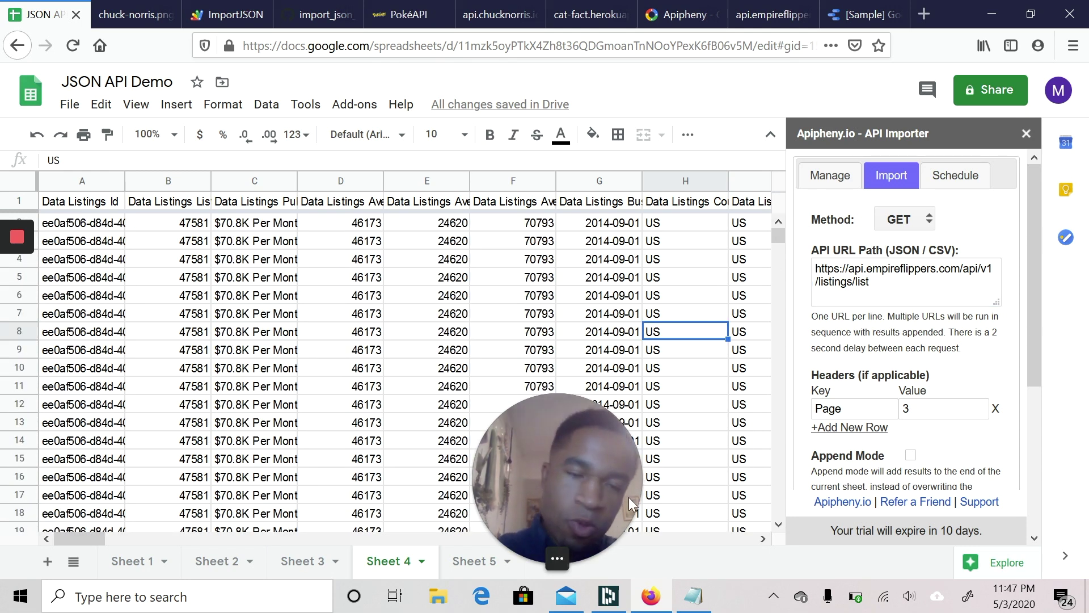
pyautogui.moveTo(614, 519)
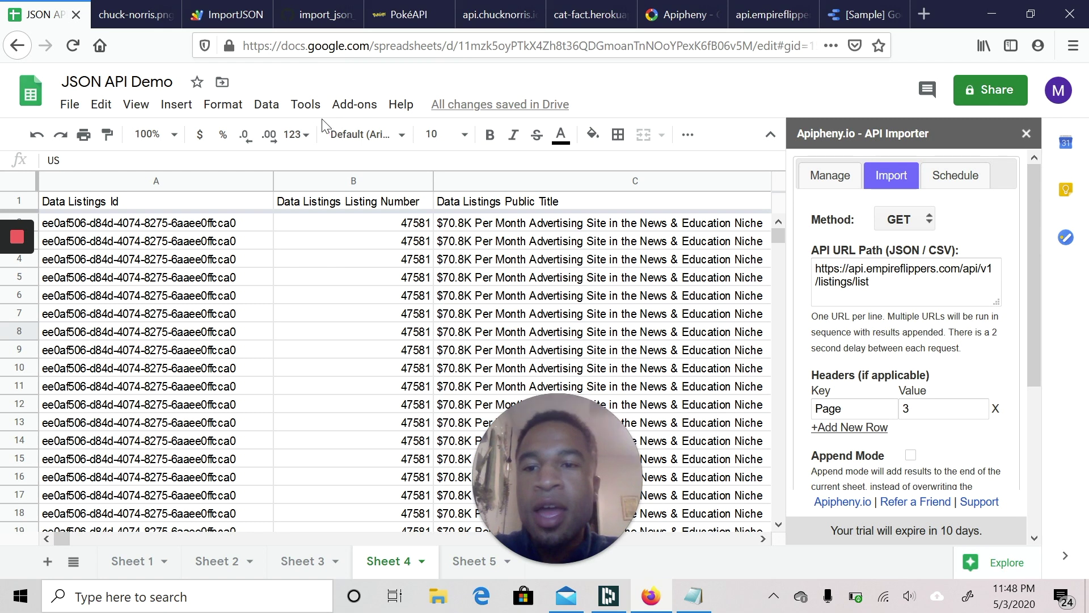
pyautogui.click(265, 105)
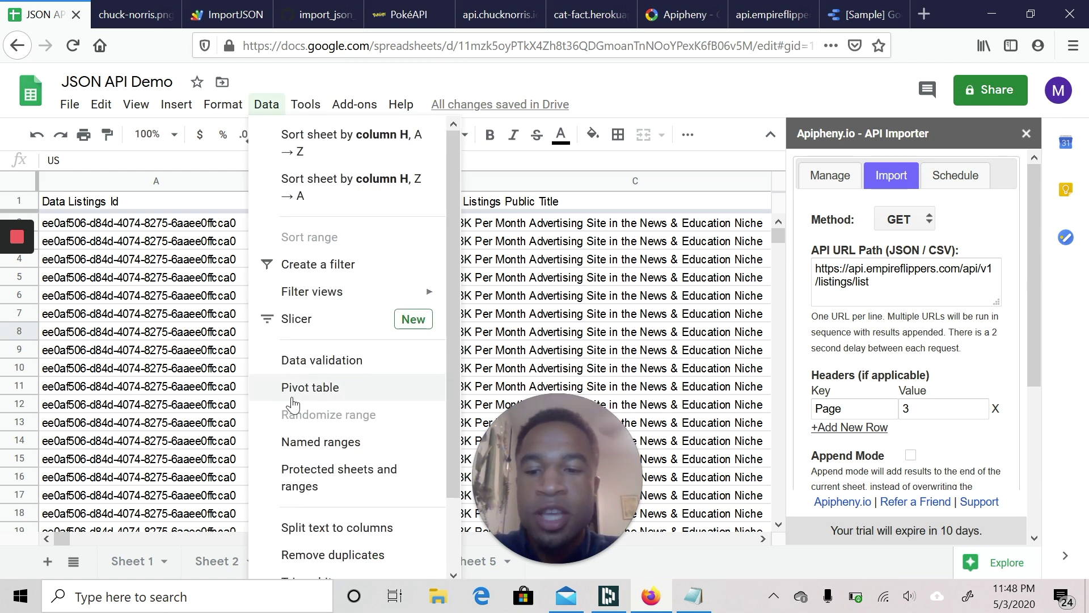
pyautogui.scroll(-3, 255, 465)
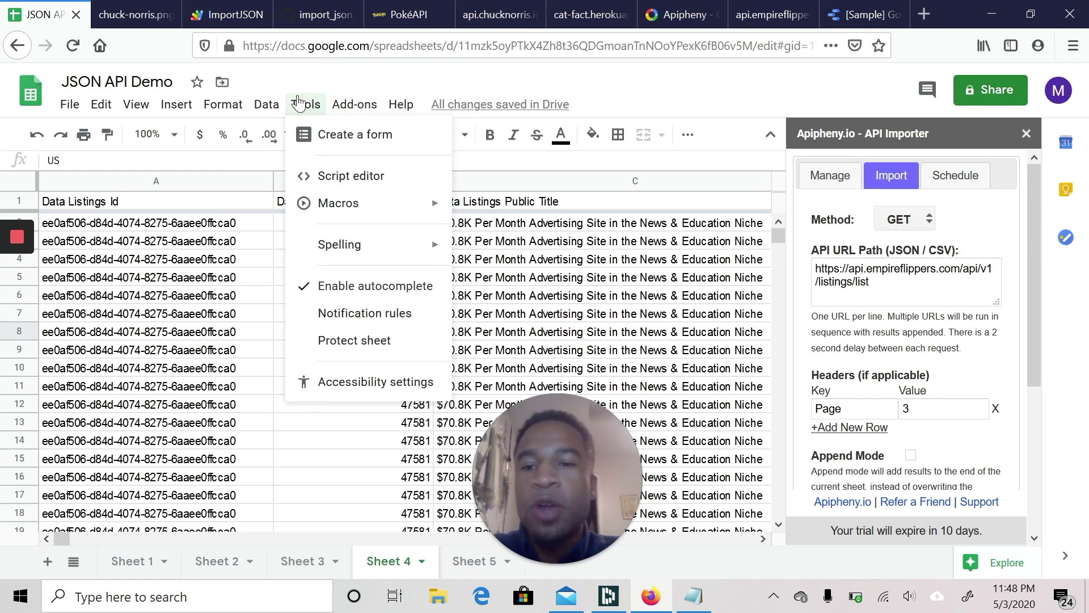
pyautogui.moveTo(175, 104)
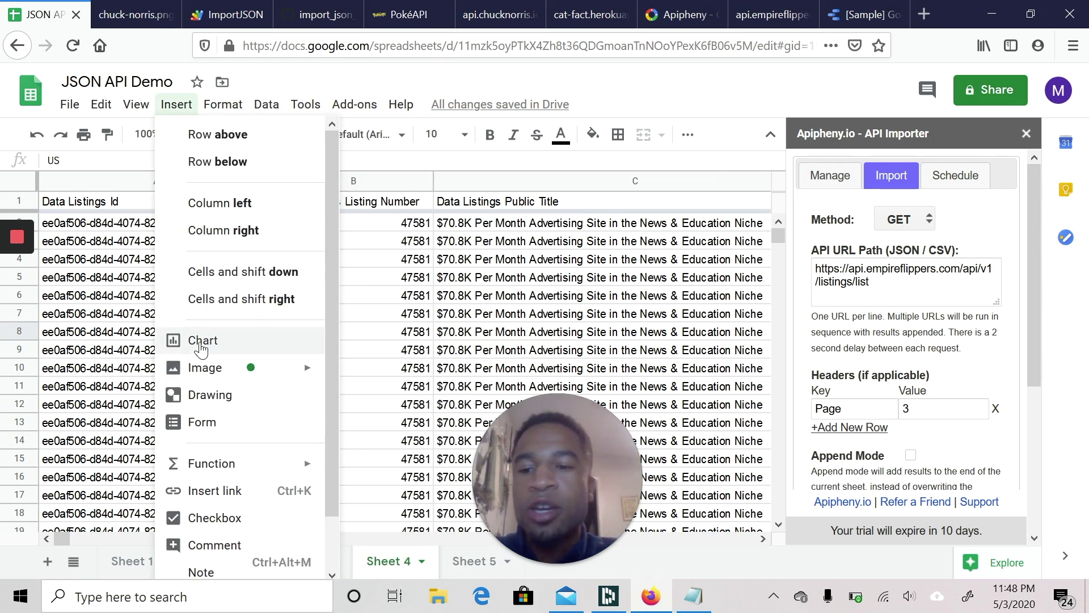
pyautogui.moveTo(232, 374)
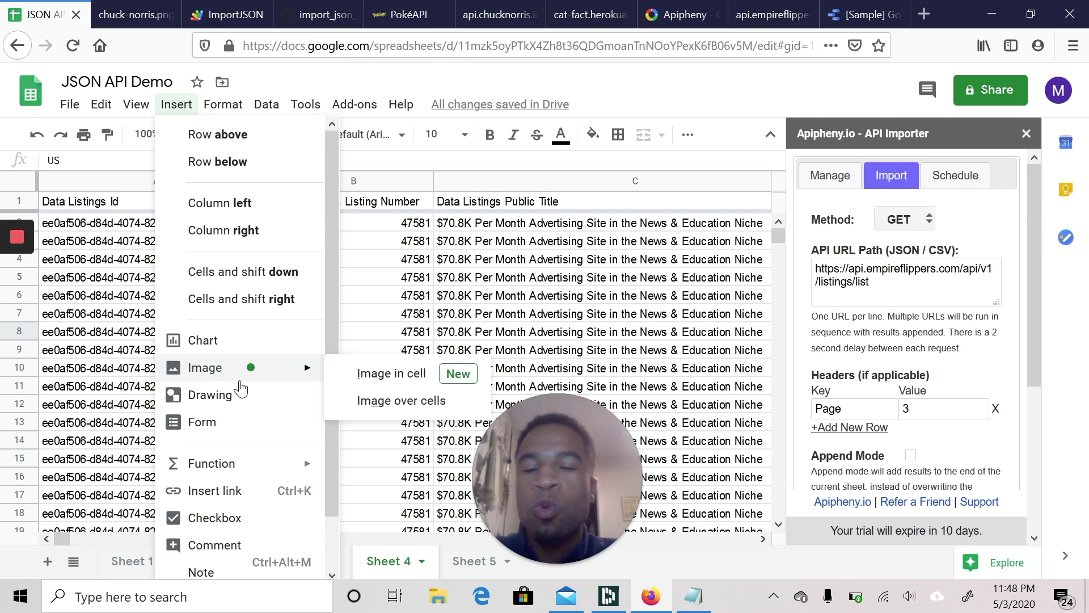
pyautogui.click(462, 279)
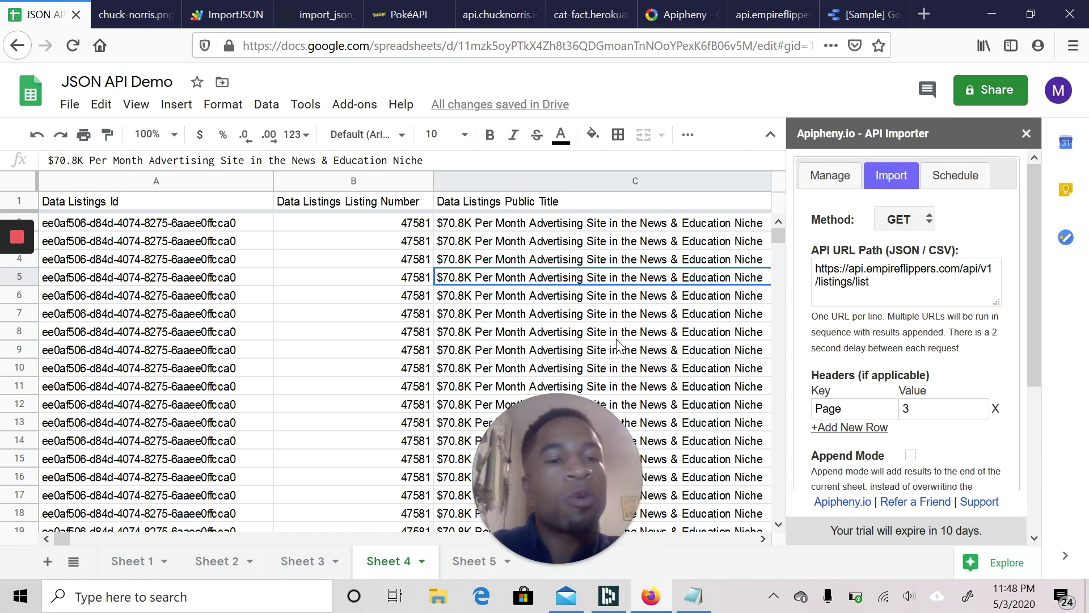
# - Switch to the [Sample] Google Analytics report and scroll through its Users, Sessions, country map and channel charts
pyautogui.click(846, 8)
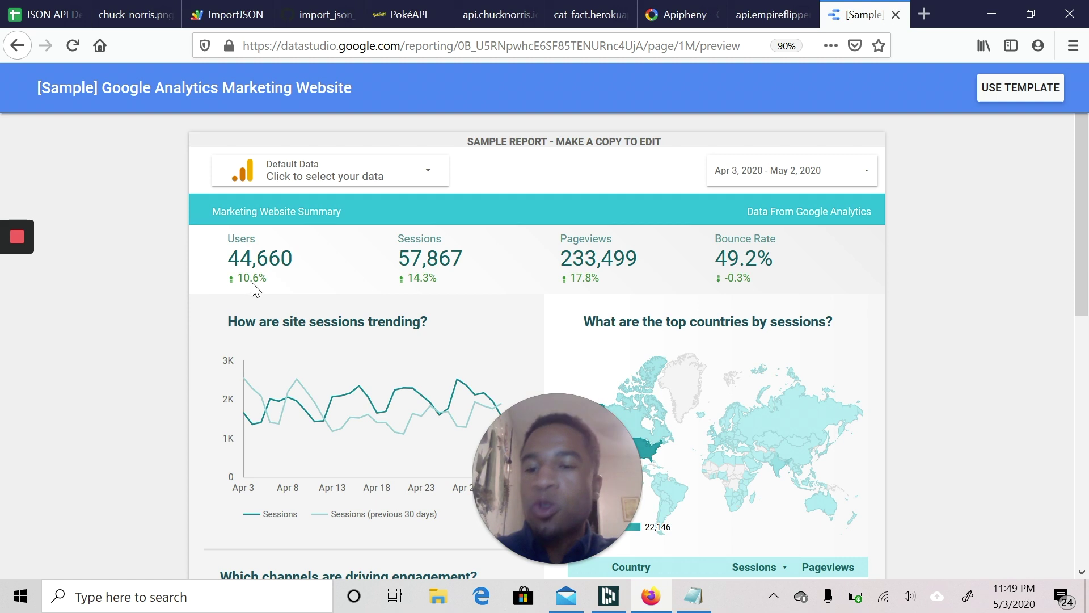
pyautogui.moveTo(388, 405)
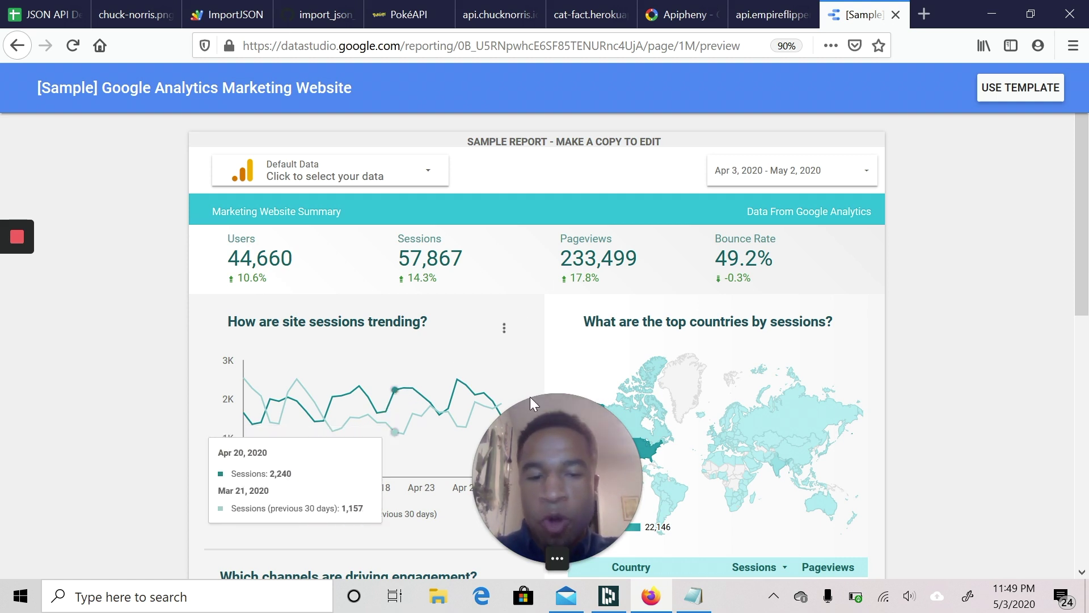
pyautogui.moveTo(798, 425)
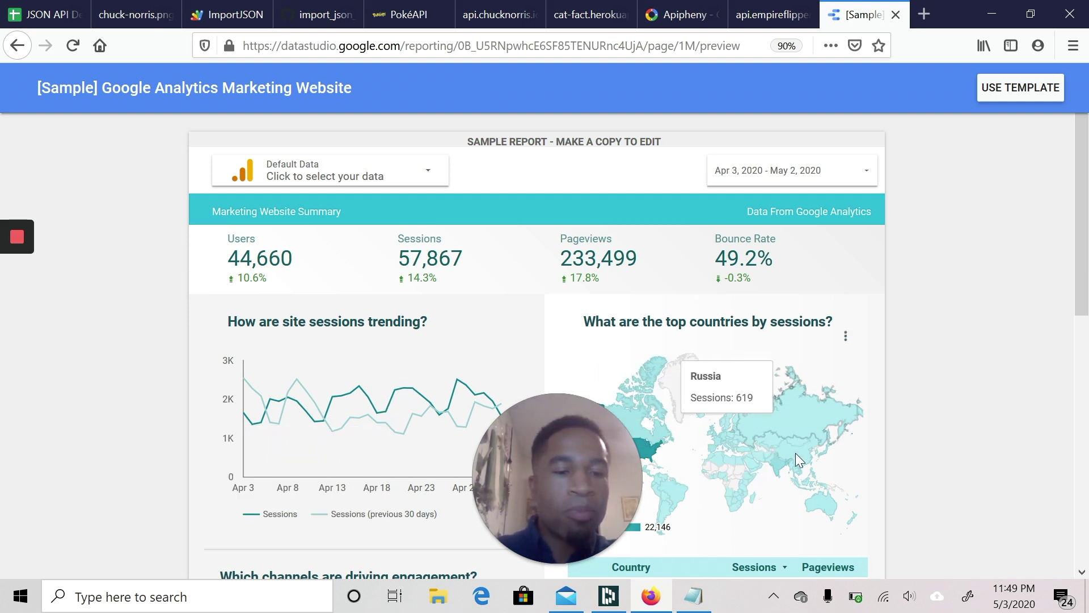
pyautogui.moveTo(601, 478); pyautogui.dragTo(121, 503)
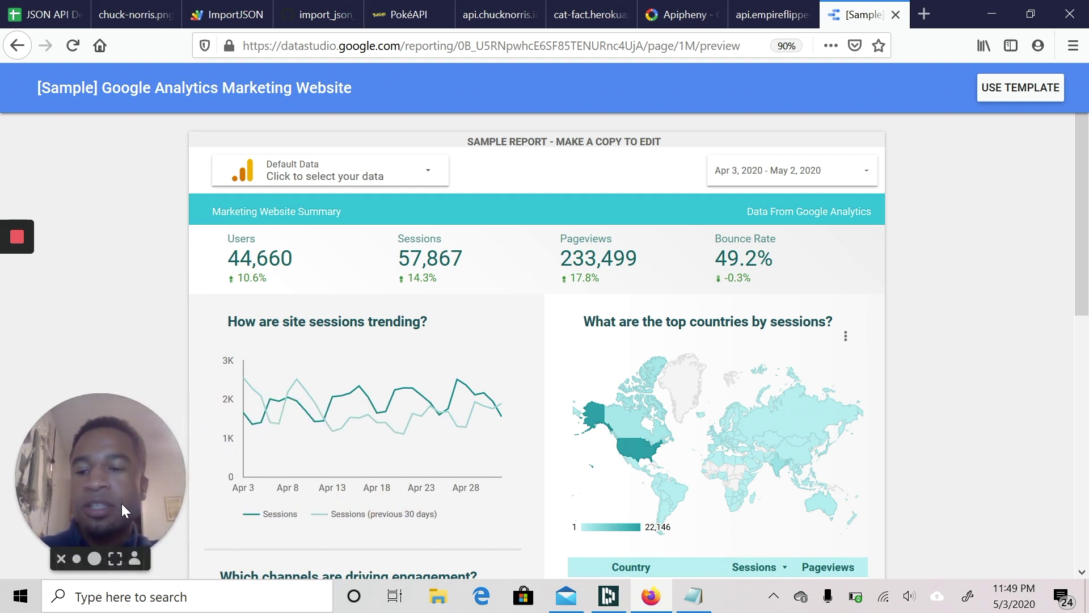
pyautogui.scroll(-3, 907, 482)
pyautogui.scroll(-3, 798, 469)
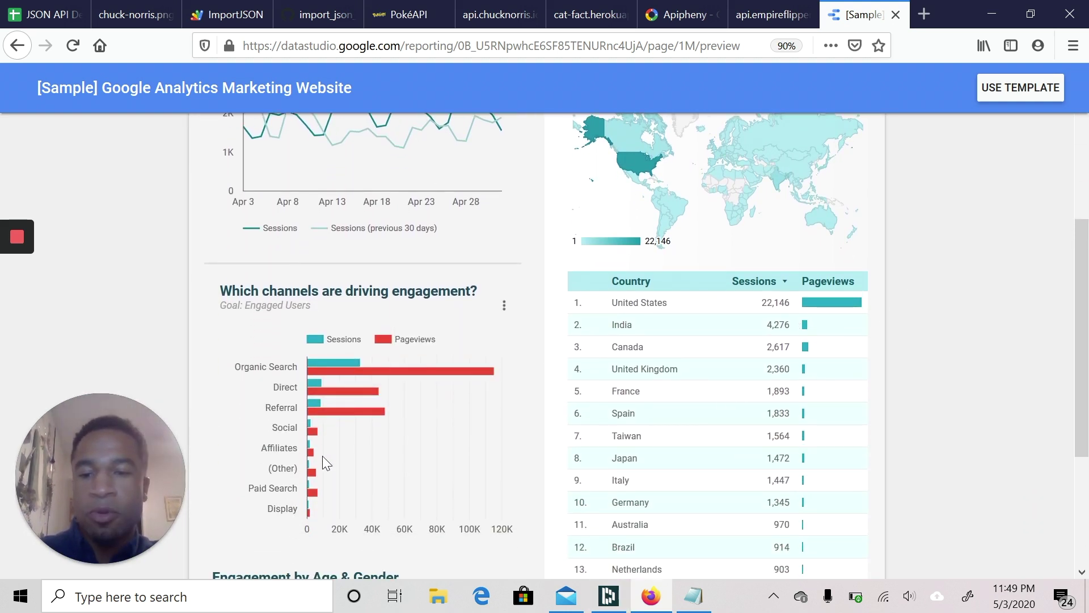
pyautogui.scroll(-2, 347, 484)
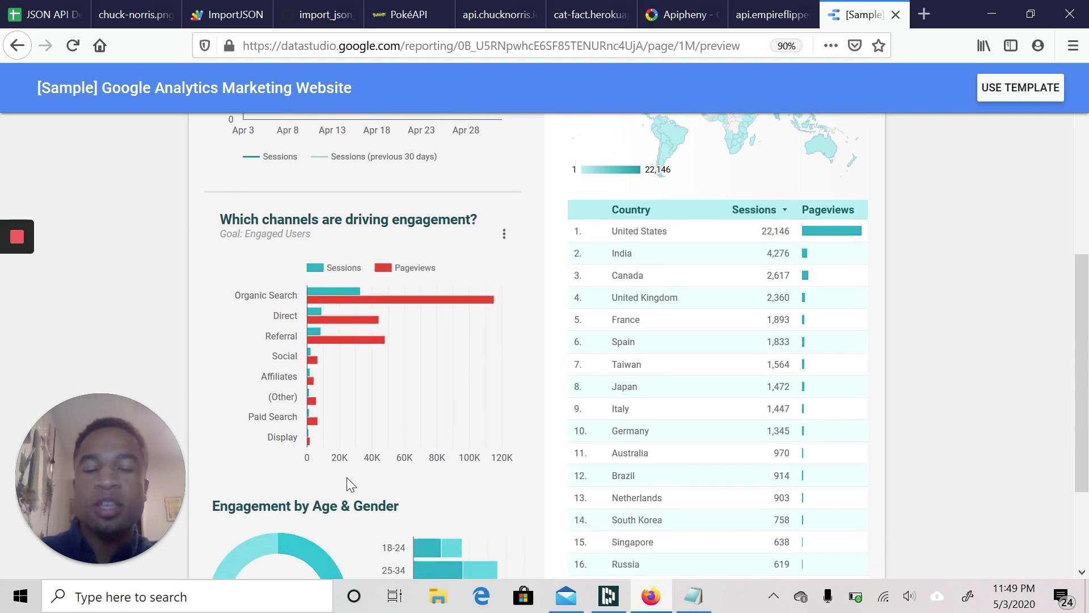
pyautogui.scroll(8, 347, 484)
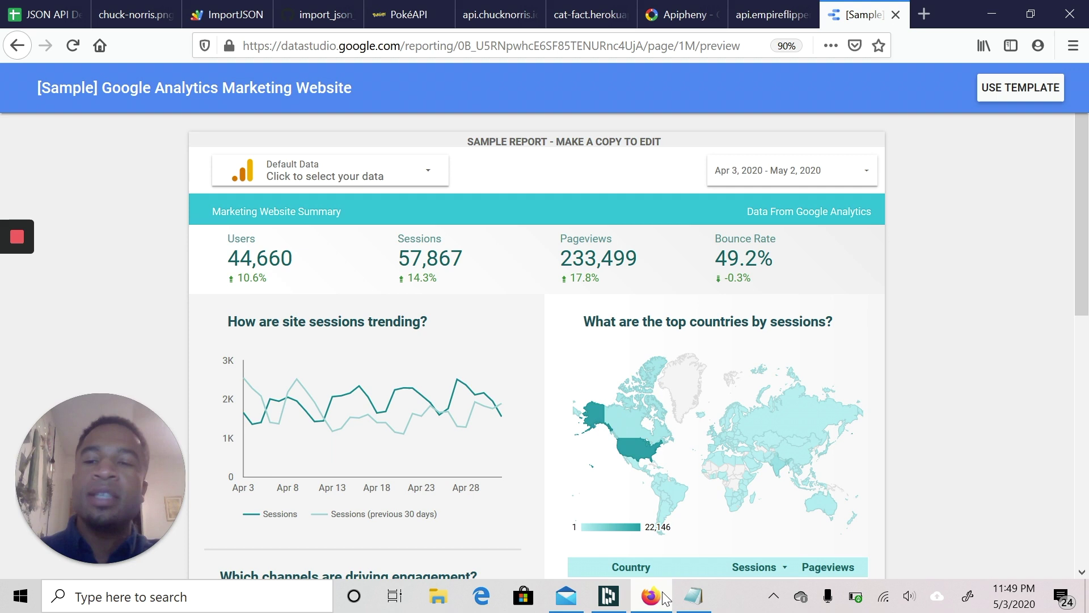
pyautogui.moveTo(653, 605)
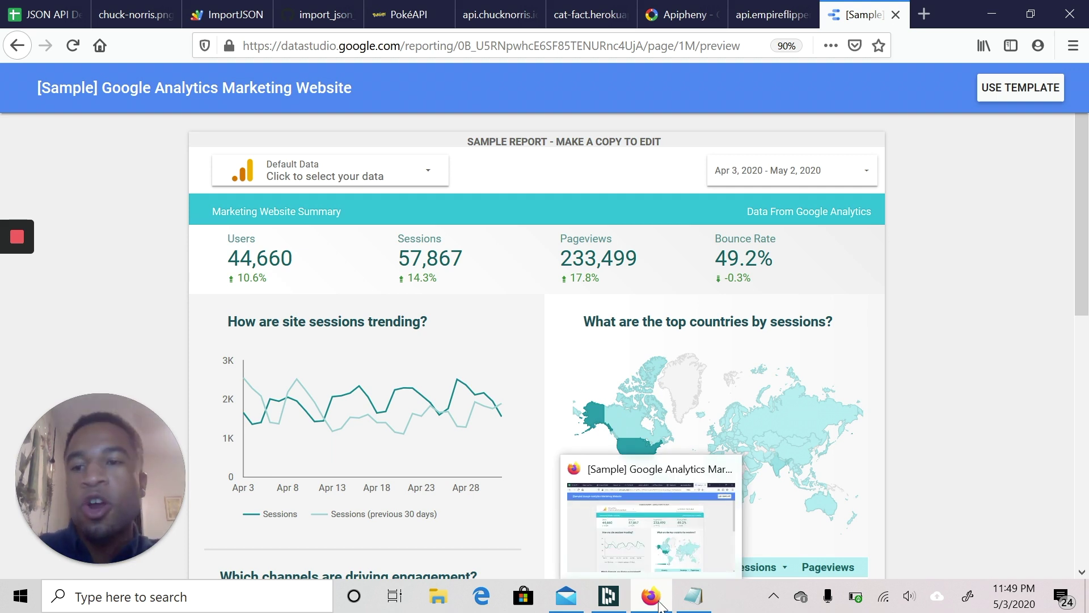